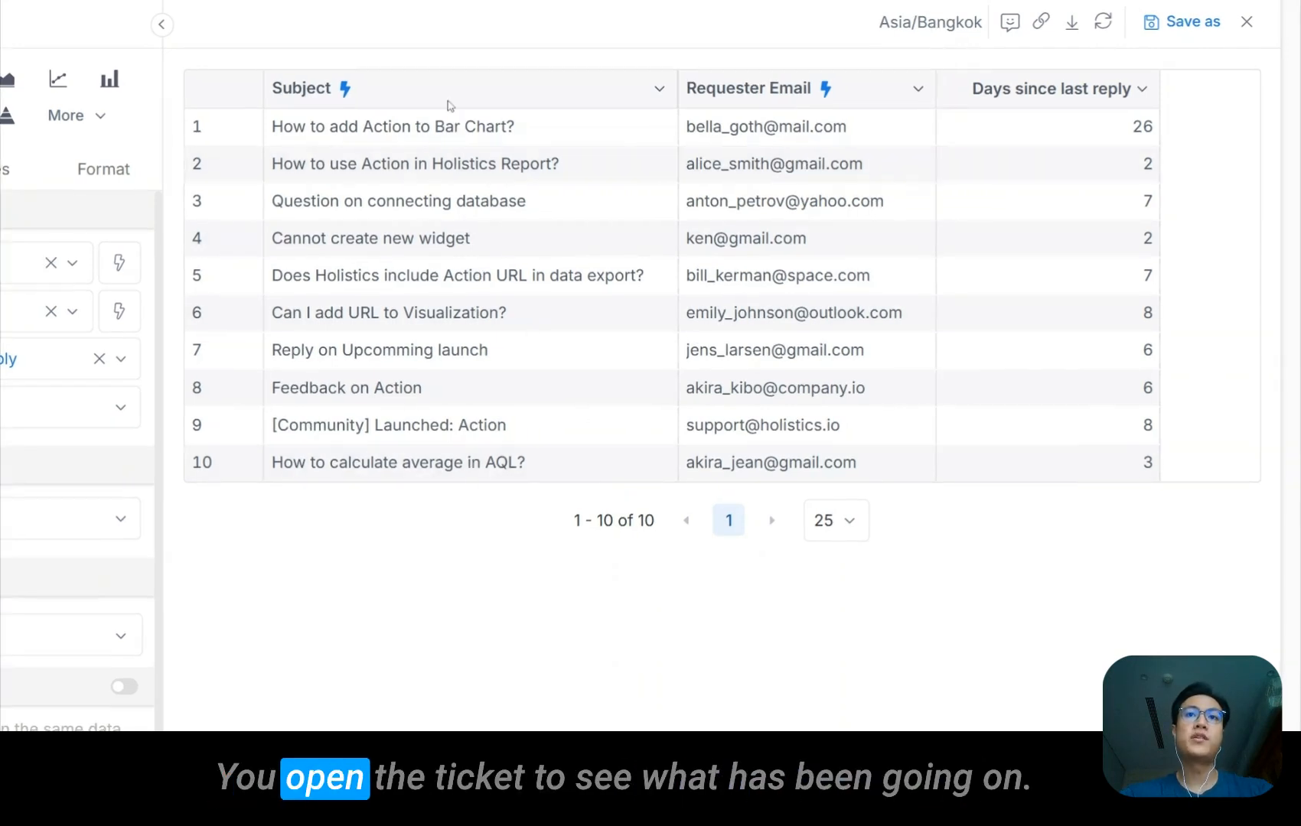
- Open the ticket for "How to add Action to Bar Chart?" and launch the email action for its requester
left_click(658, 127)
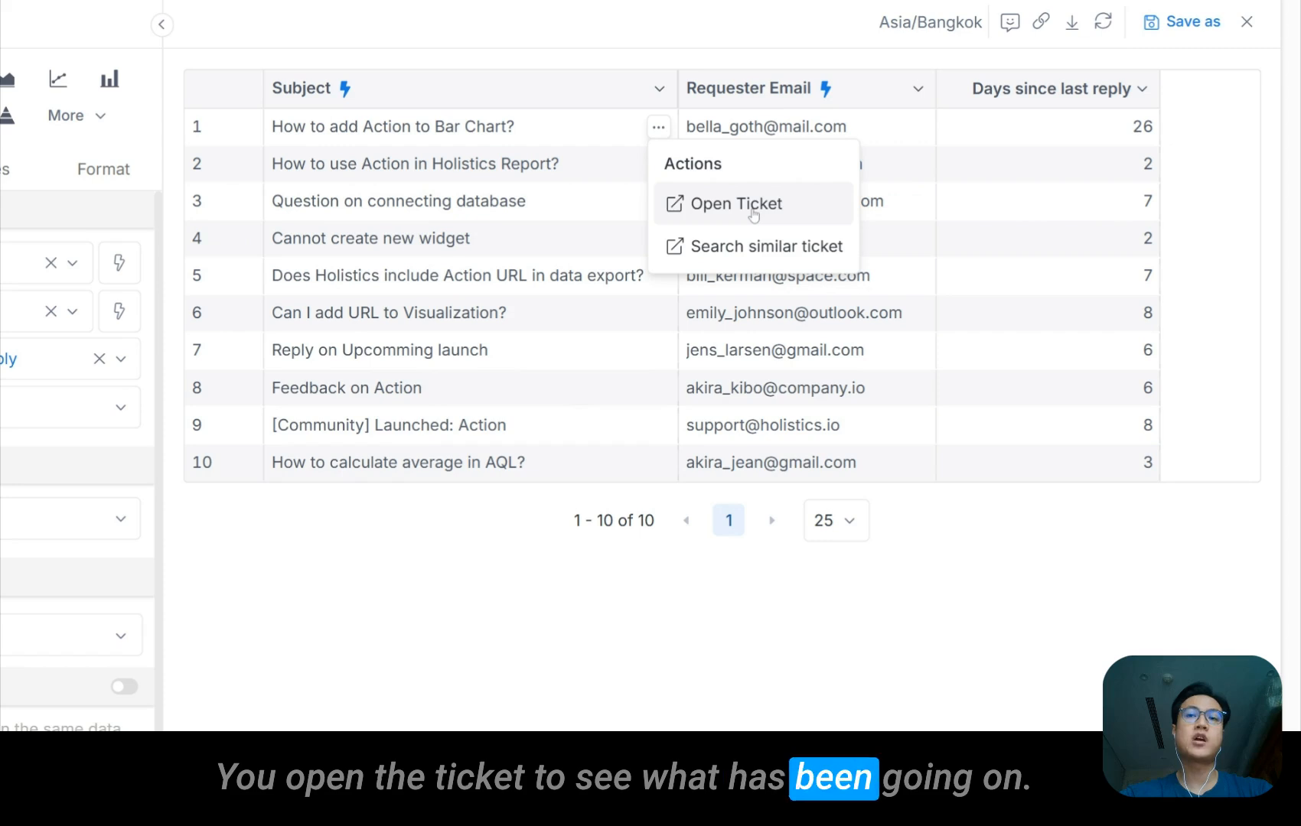
left_click(753, 214)
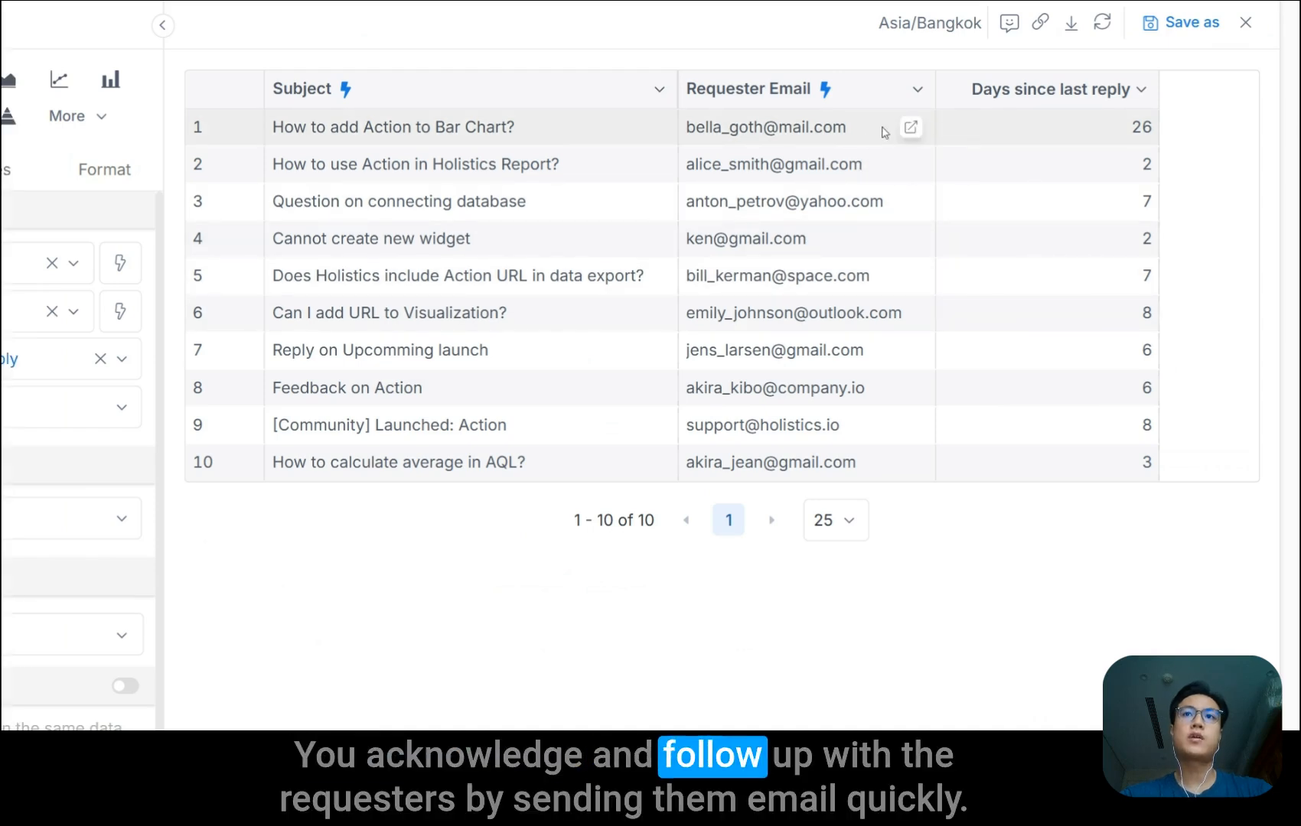
left_click(912, 128)
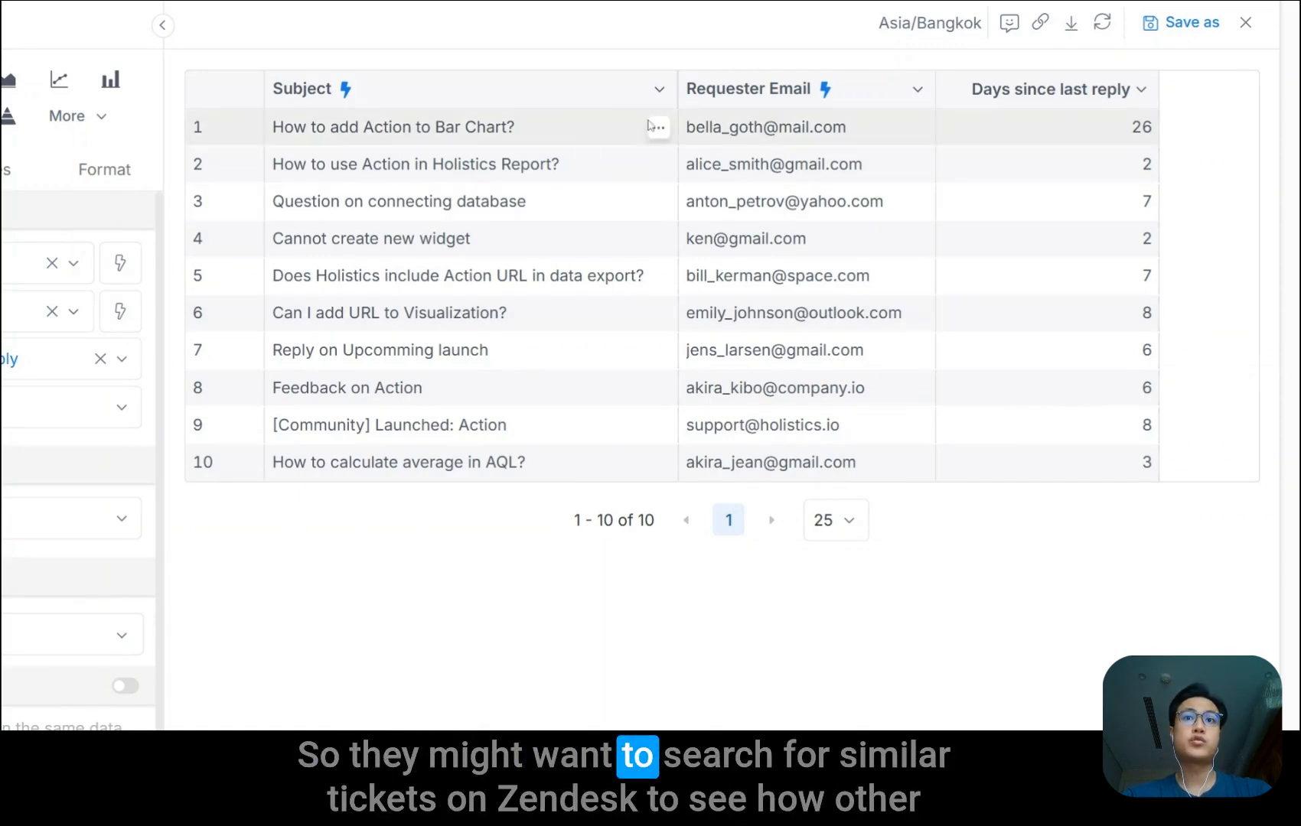
- Search for tickets similar to "How to add Action to Bar Chart?" and examine the search page's URL
left_click(658, 127)
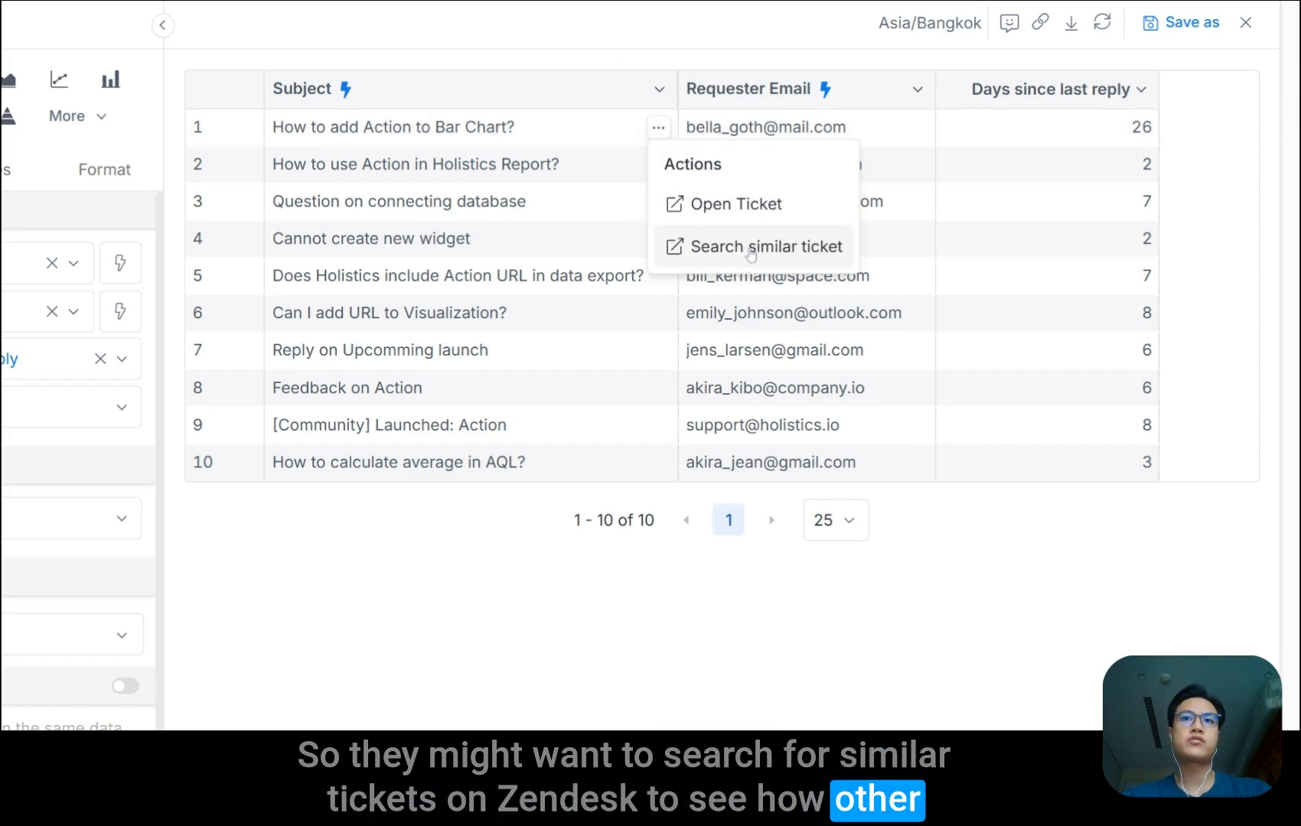
left_click(752, 247)
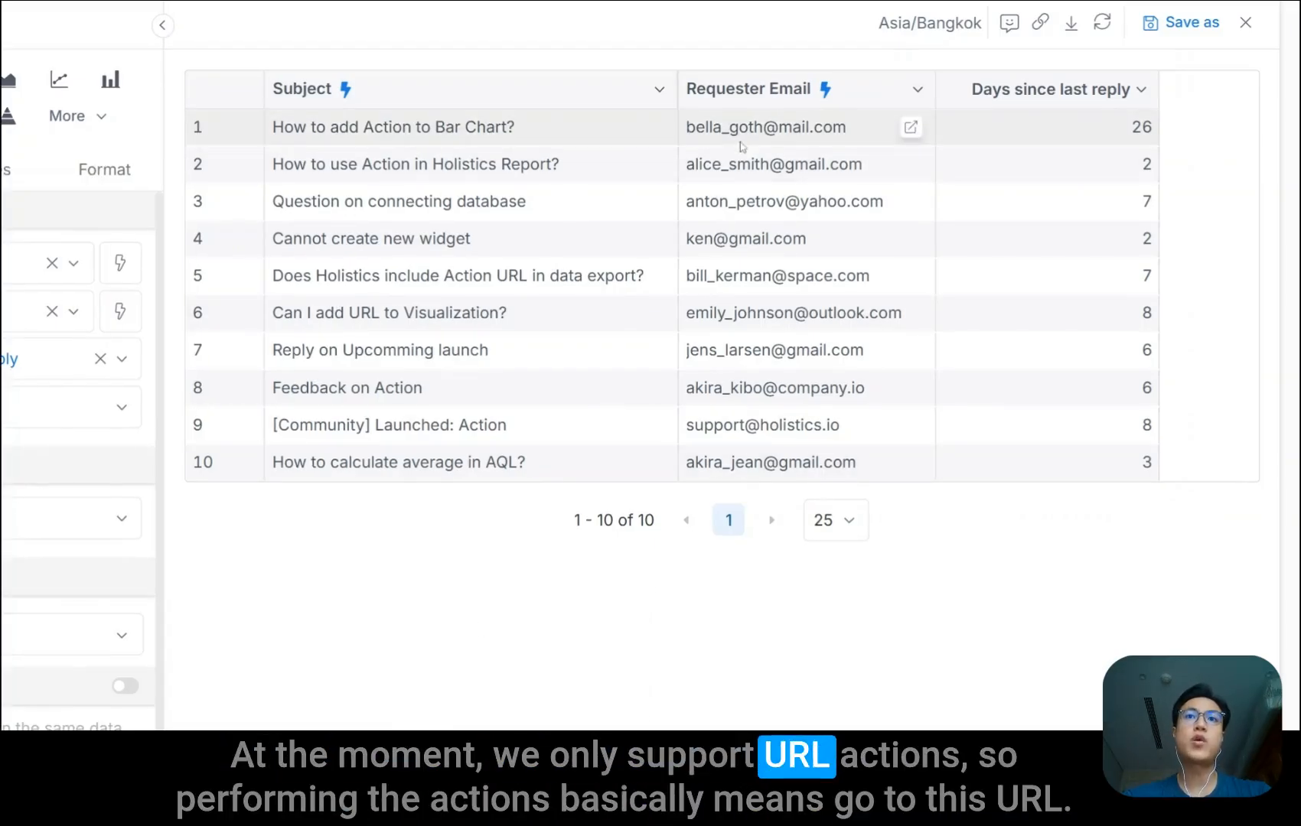
left_click(657, 128)
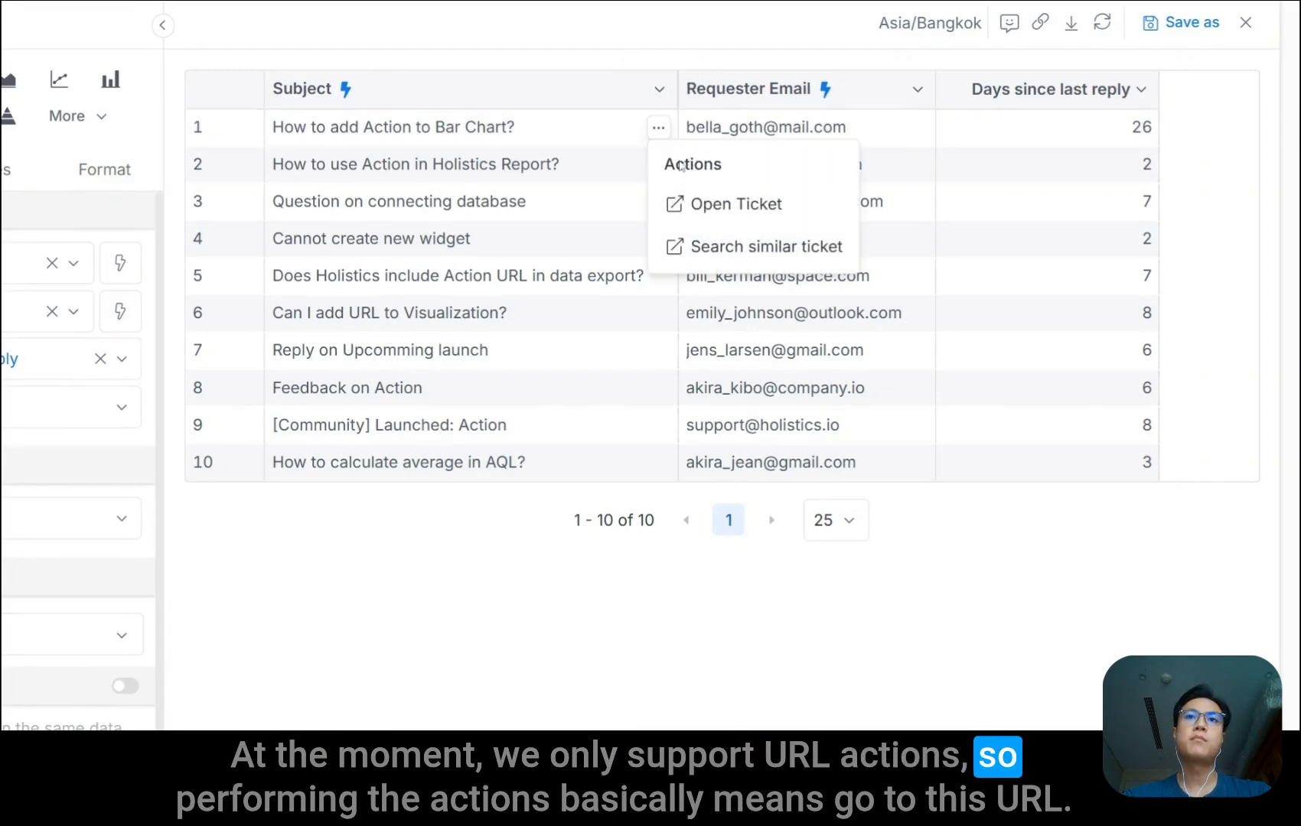
left_click(722, 253)
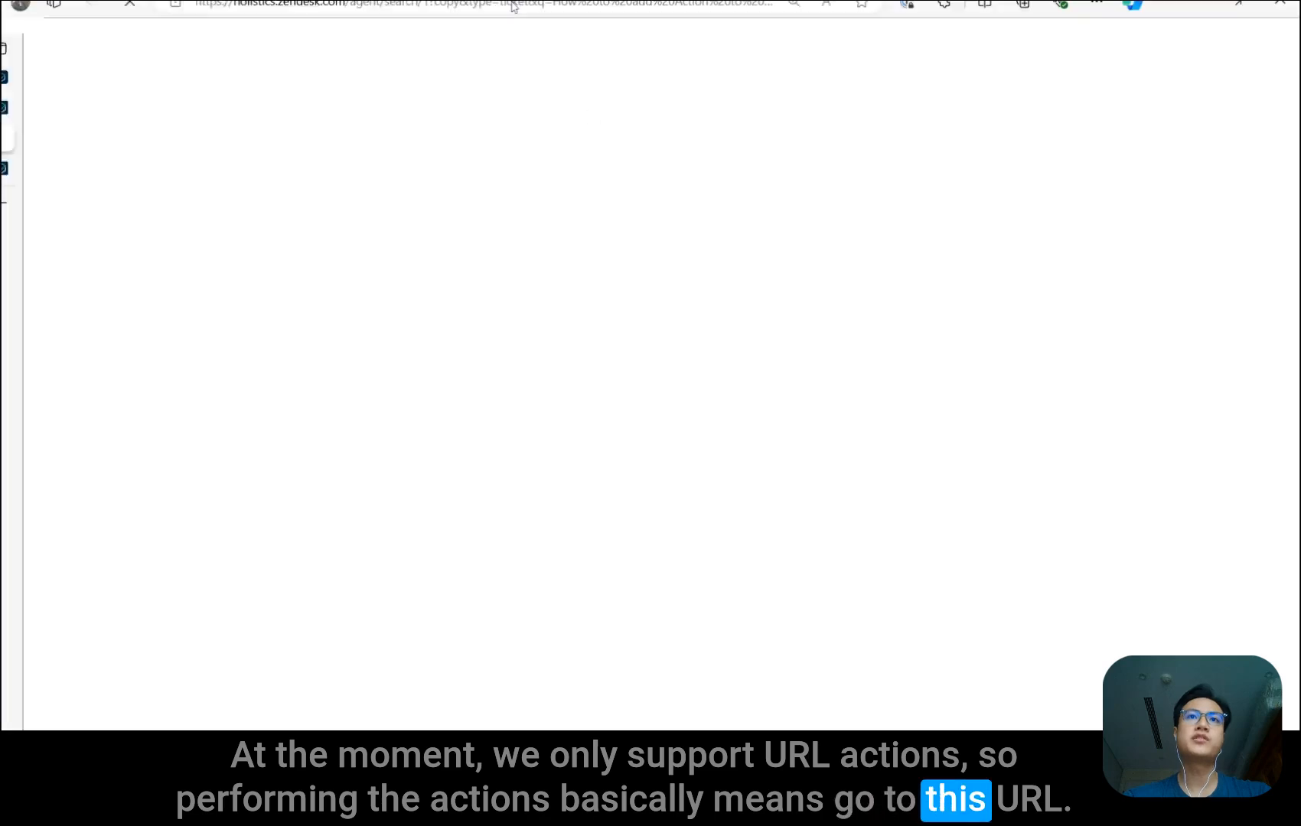
left_click_drag(196, 18, 632, 22)
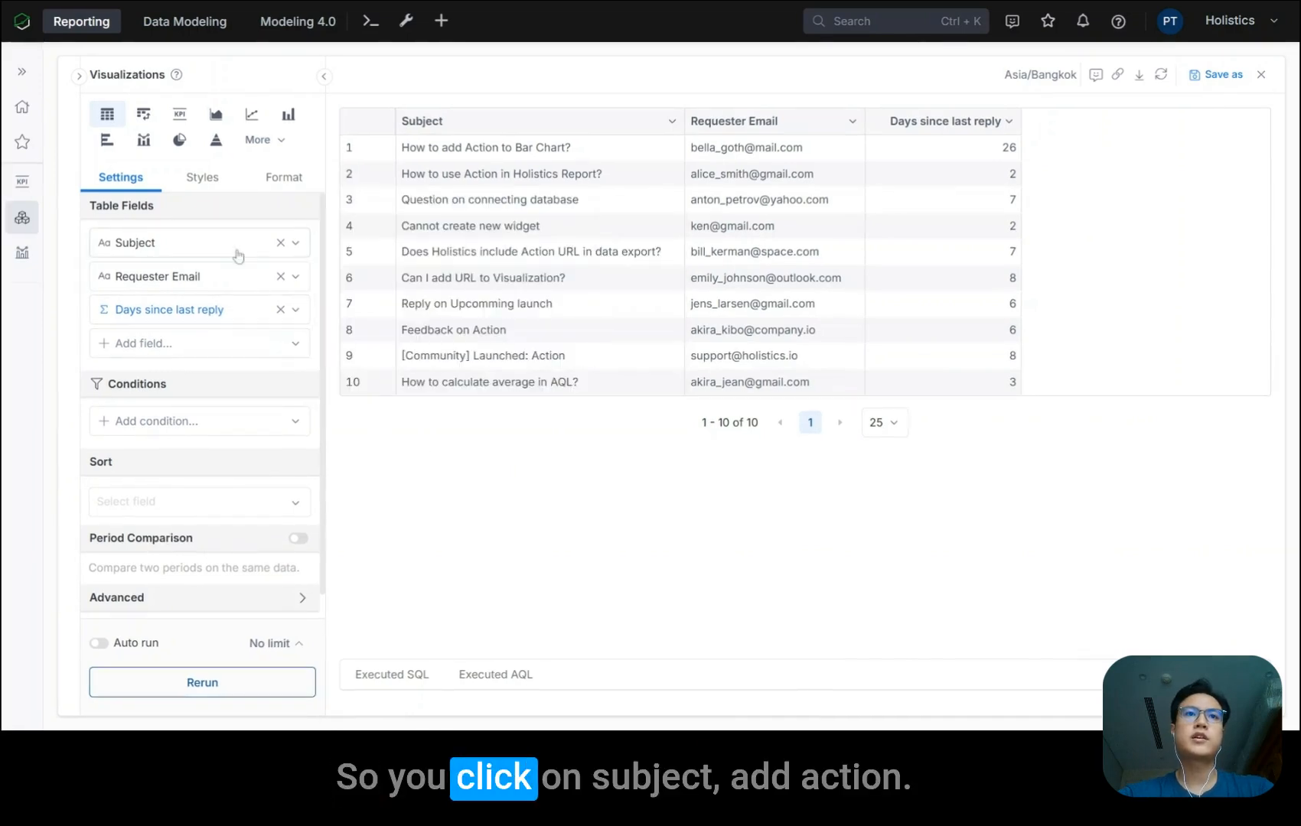
- Add a Go To URL action to the Subject field that takes its URL from the Zendesk URL text field
left_click(203, 254)
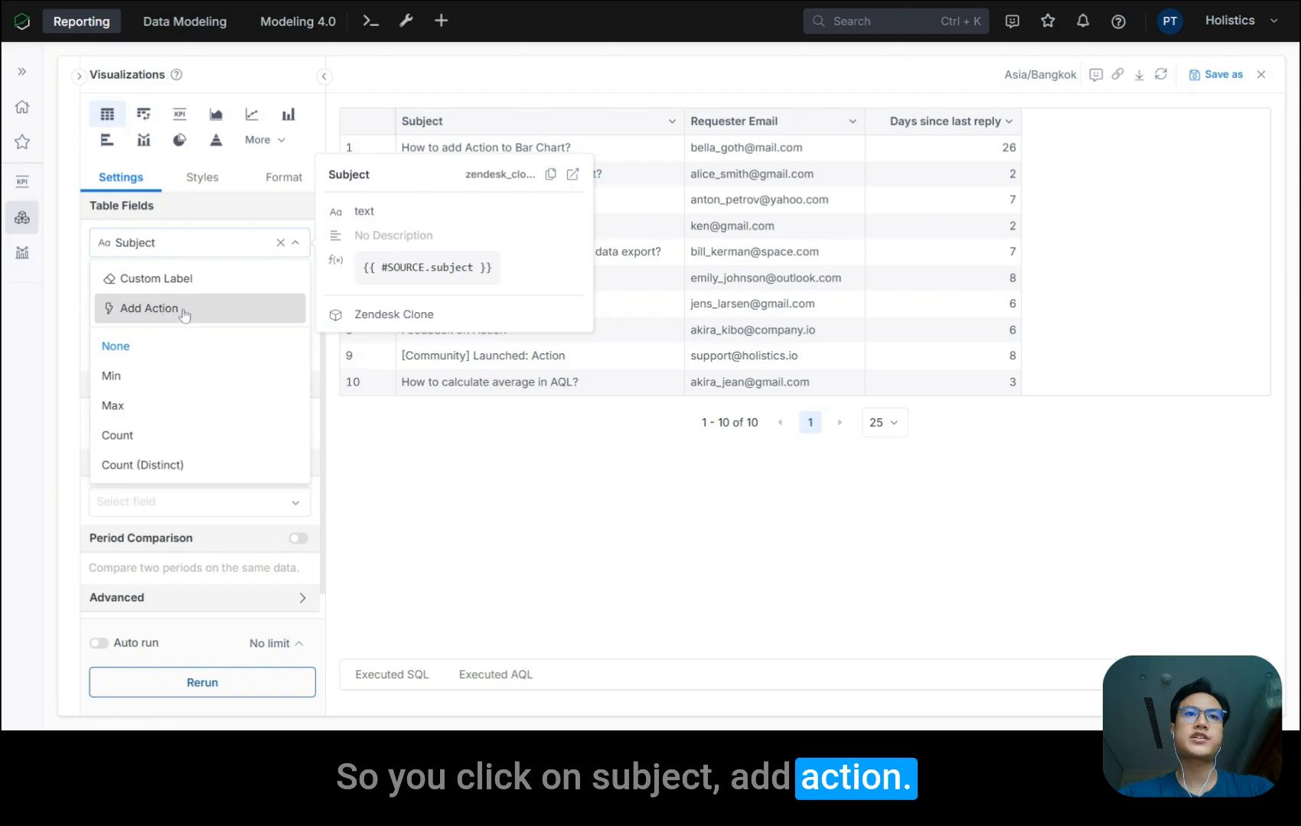
left_click(183, 309)
left_click(436, 454)
left_click(249, 536)
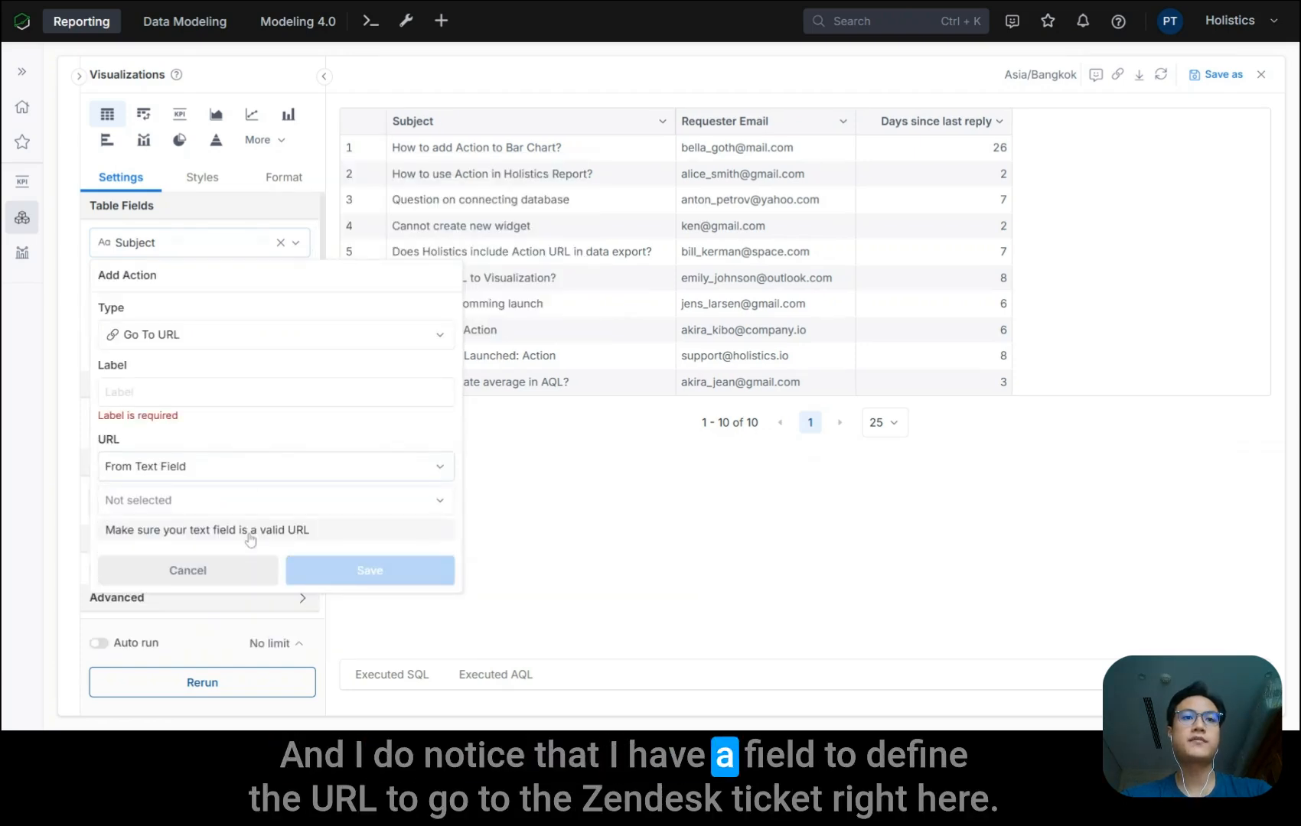
left_click(432, 506)
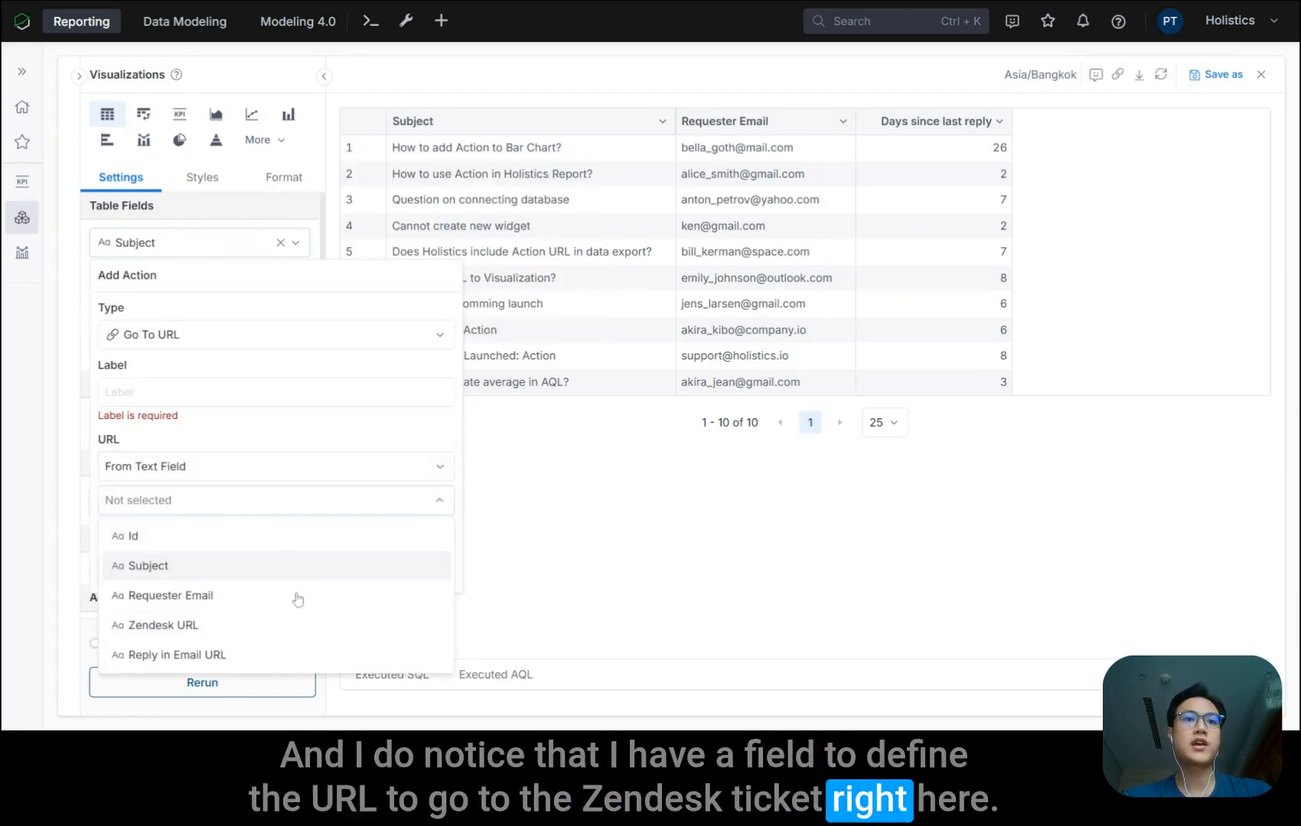
left_click(187, 629)
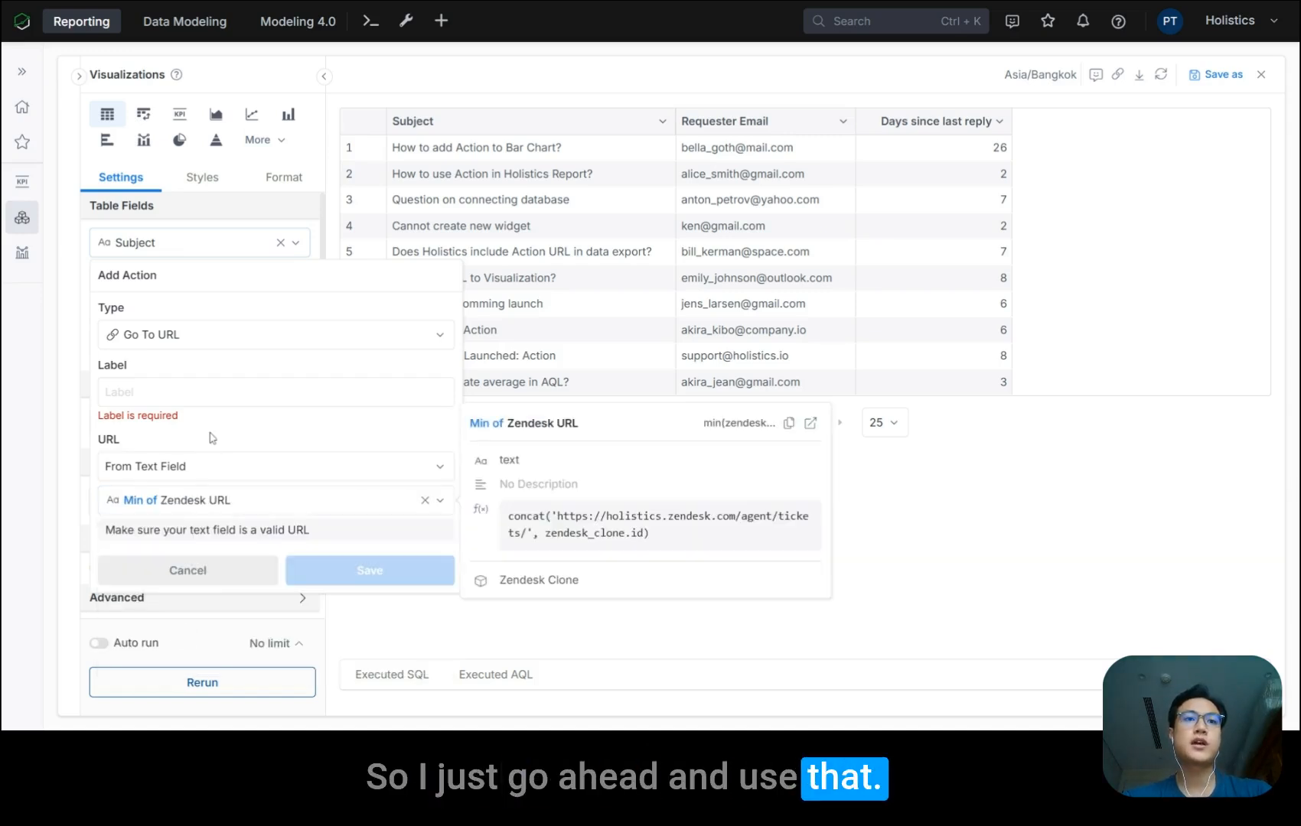
- Label the action "Open Zendesk Ticket", save it and run the report
left_click(277, 392)
type("Open Zendesk Ticket")
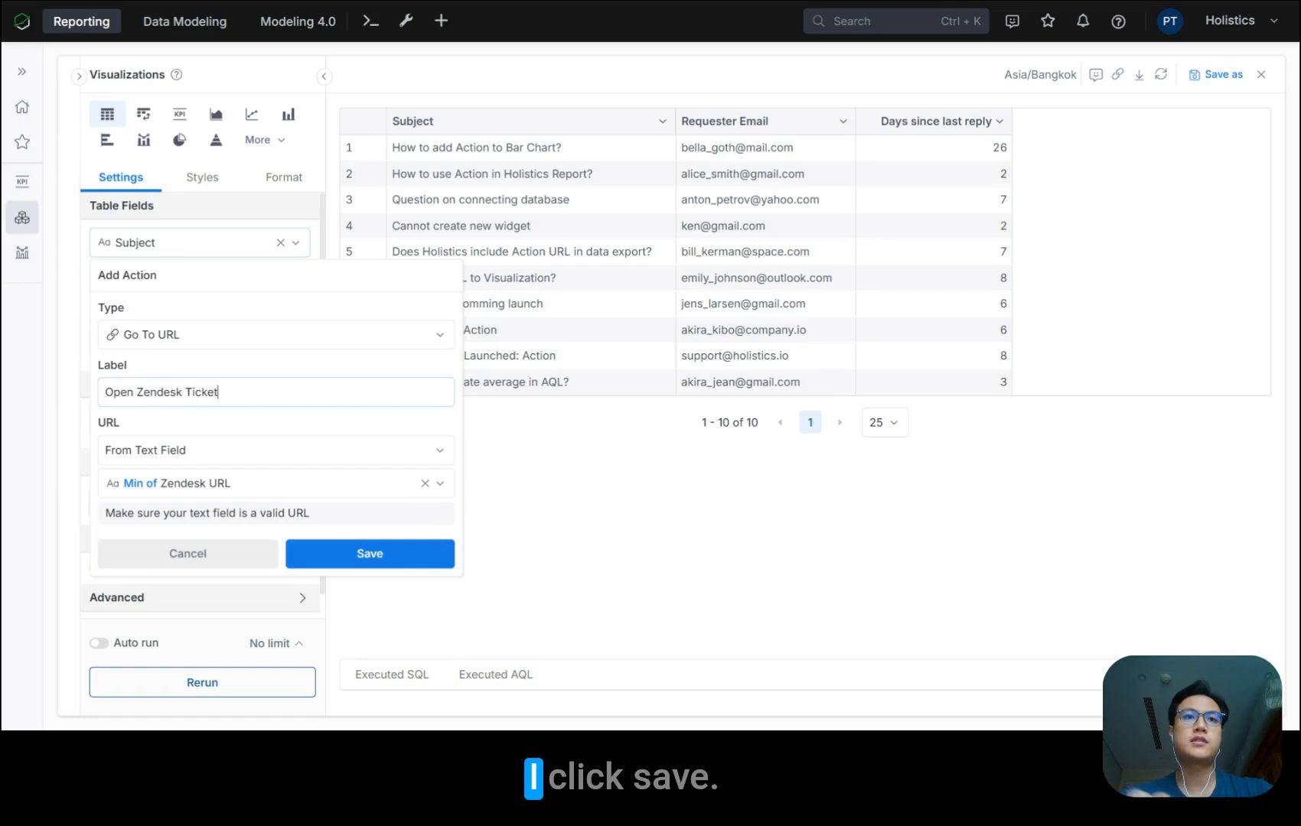
left_click(370, 554)
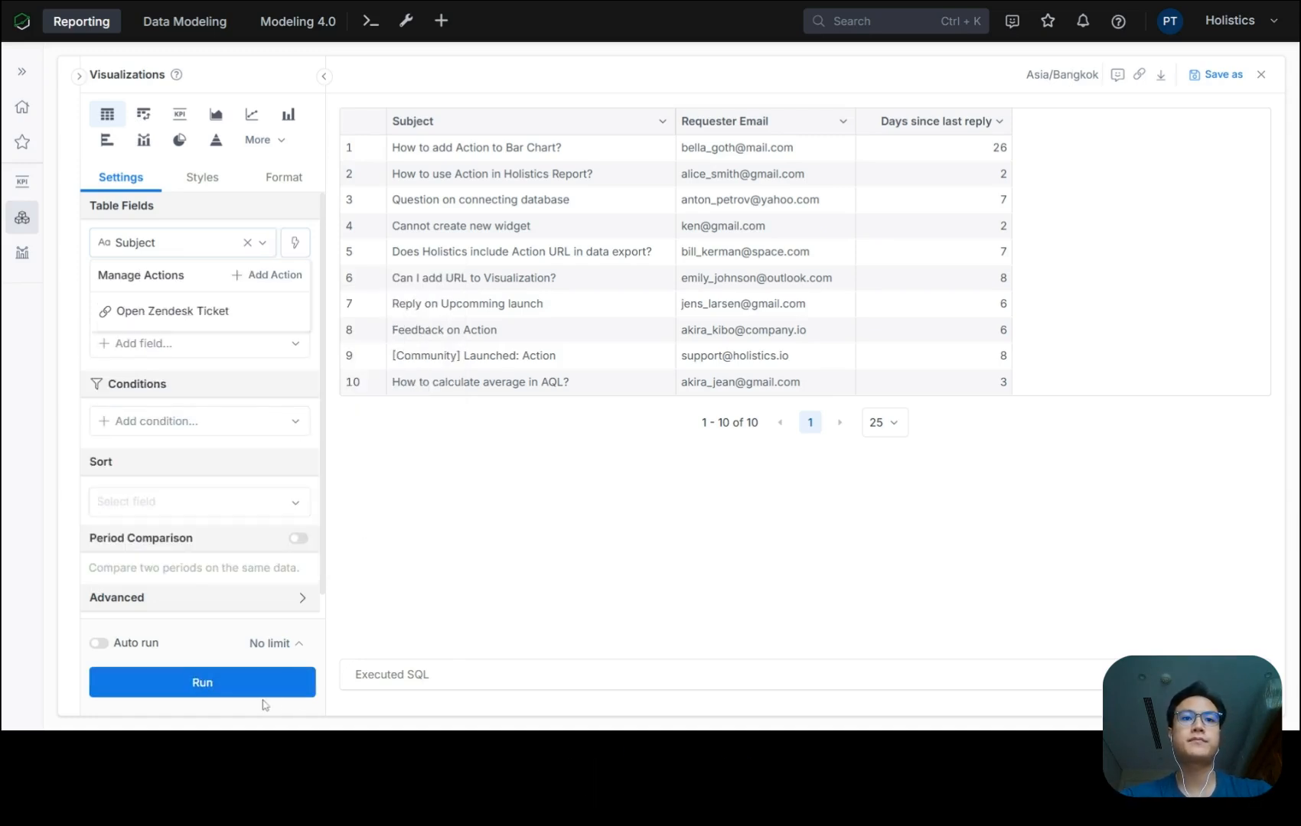
left_click(267, 693)
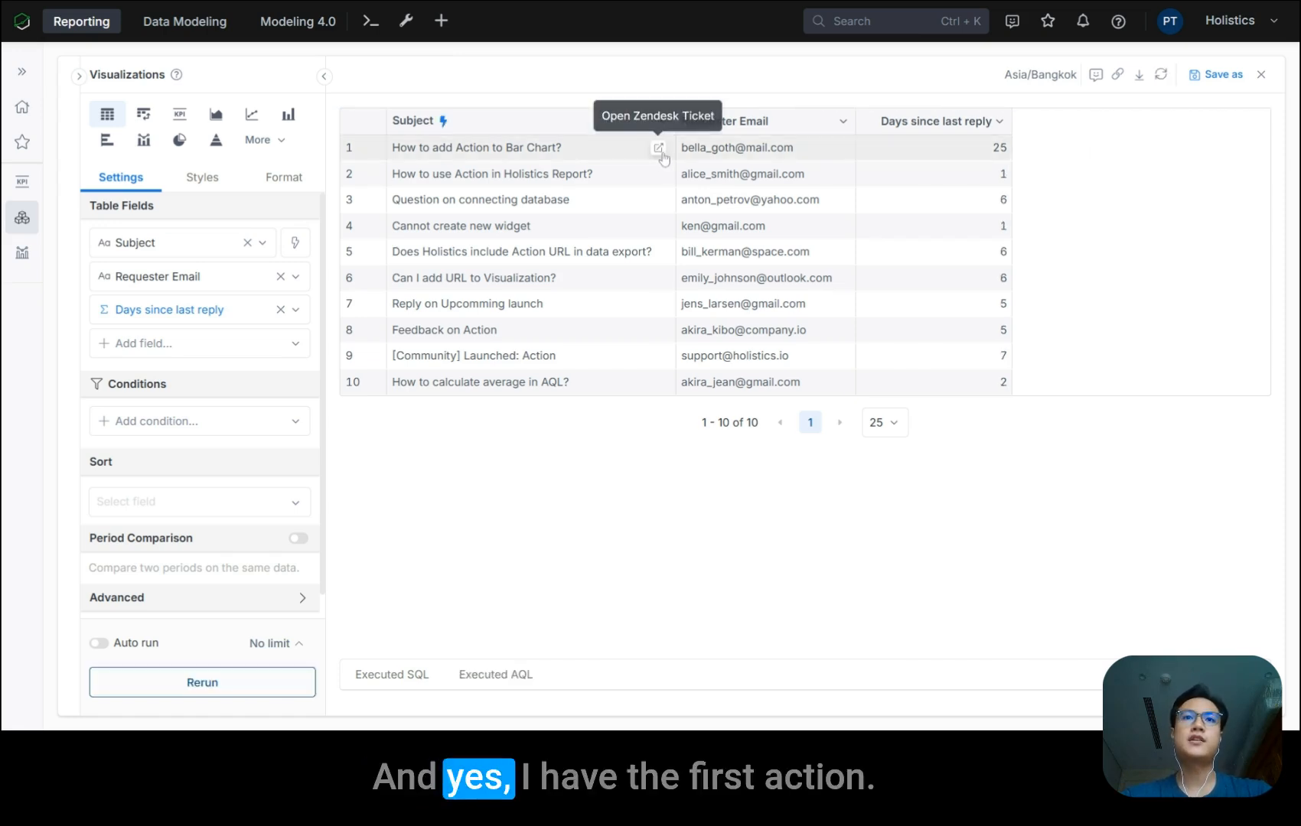
- Examine the Zendesk URL formula used by the Open Zendesk Ticket action, leaving the action unedited
left_click(296, 244)
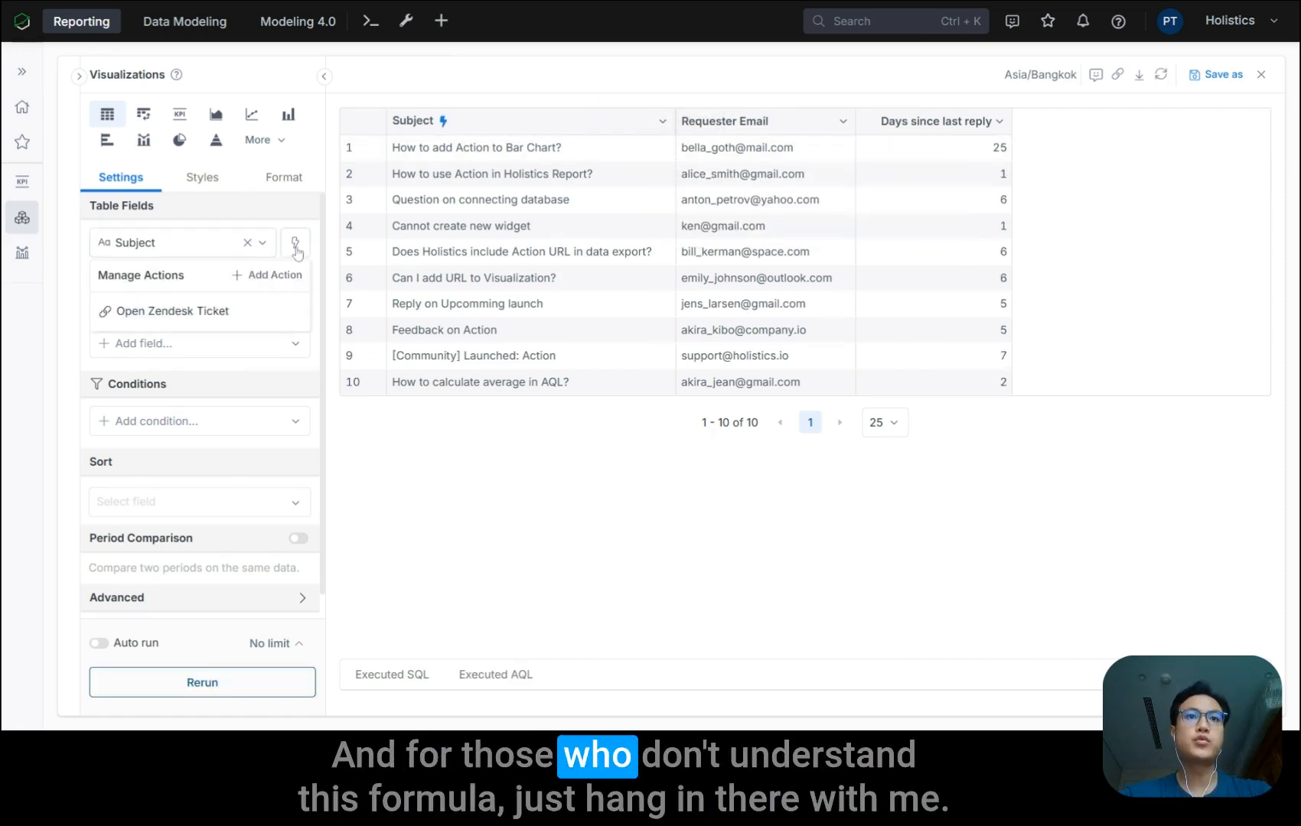
left_click(192, 313)
mouse_move(345, 485)
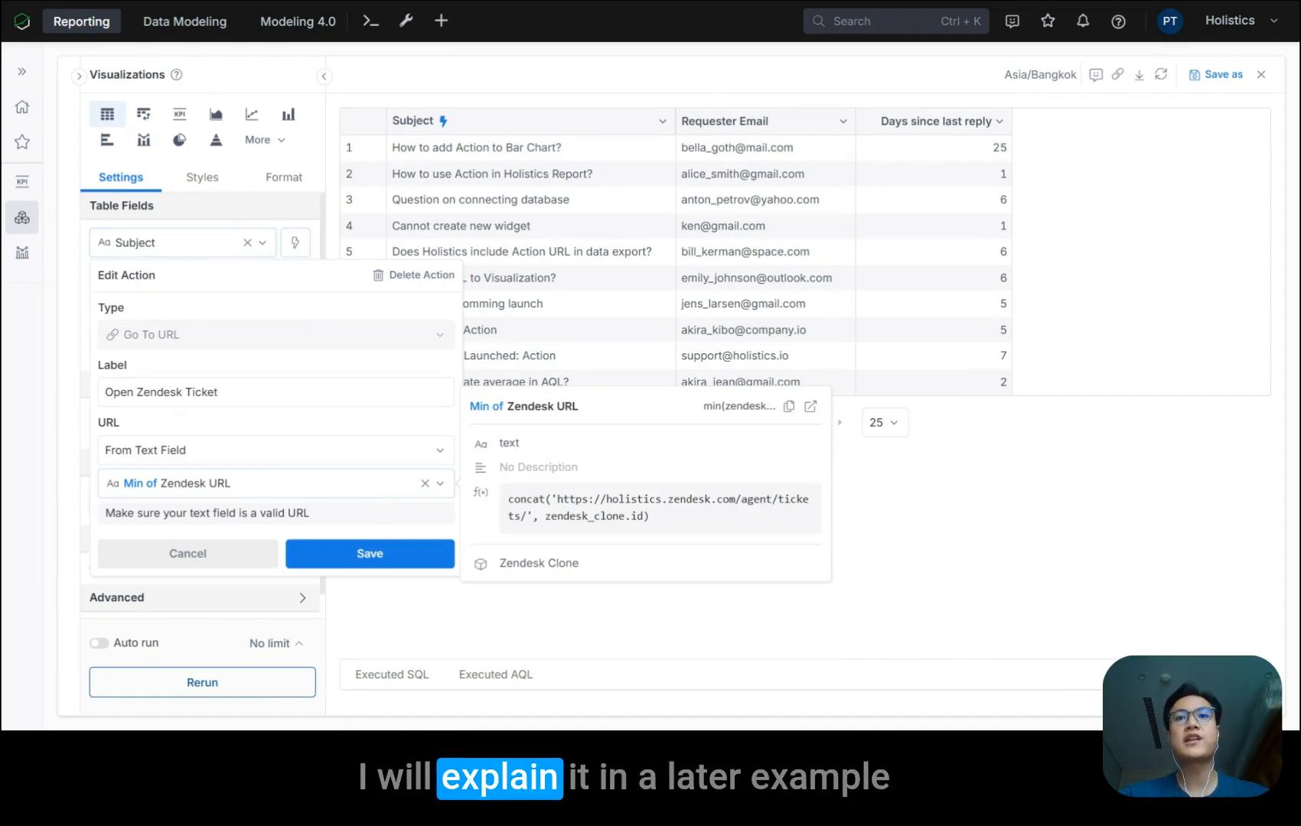
left_click(186, 555)
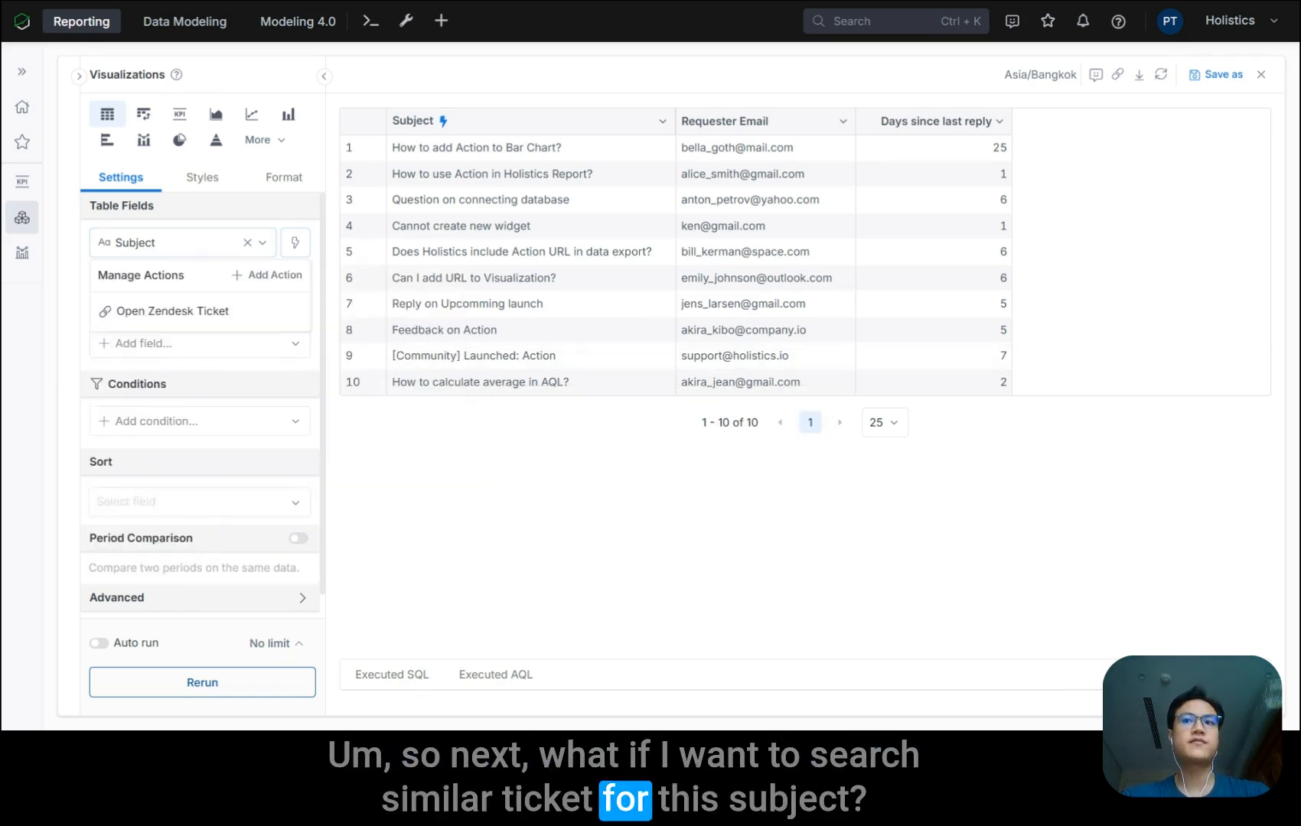
- Begin a second Go To URL action on the Subject field
left_click(295, 245)
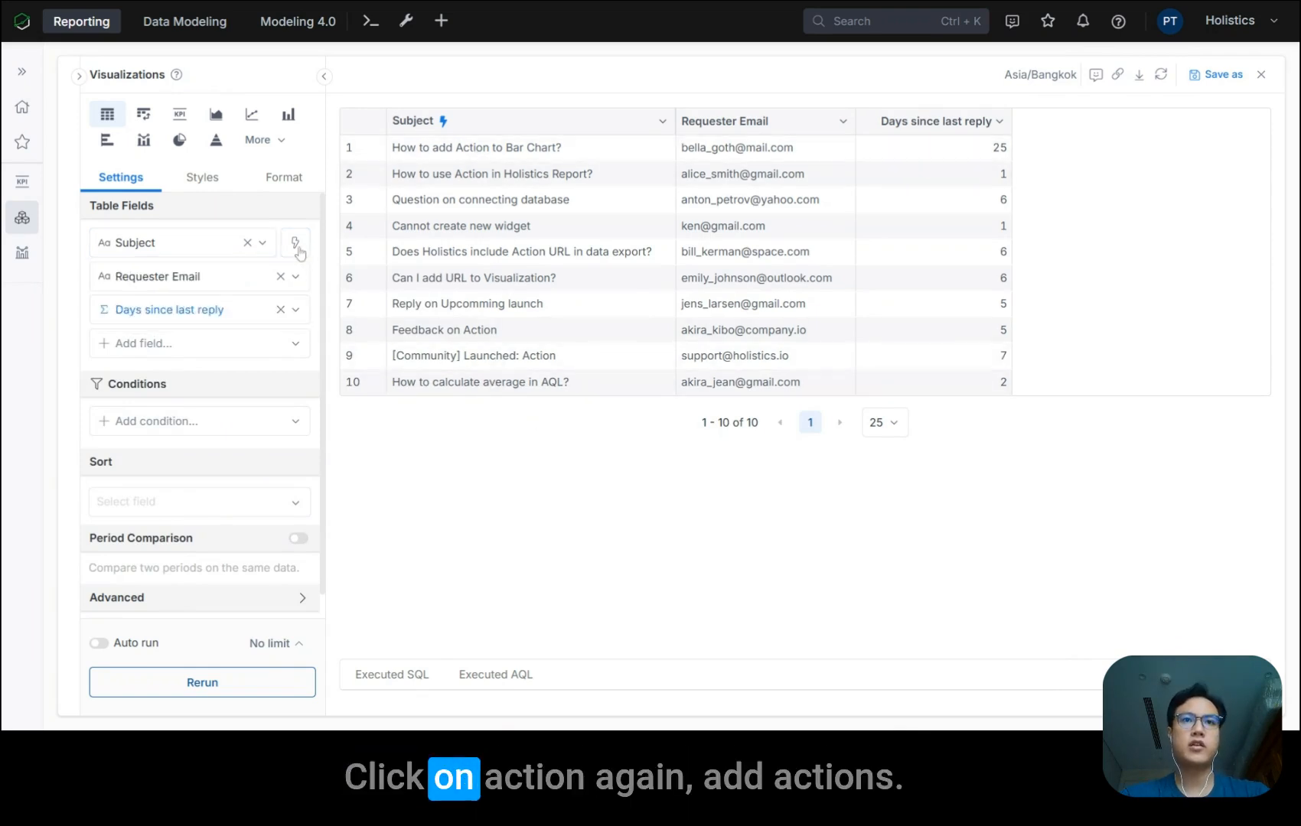
left_click(297, 248)
left_click(280, 277)
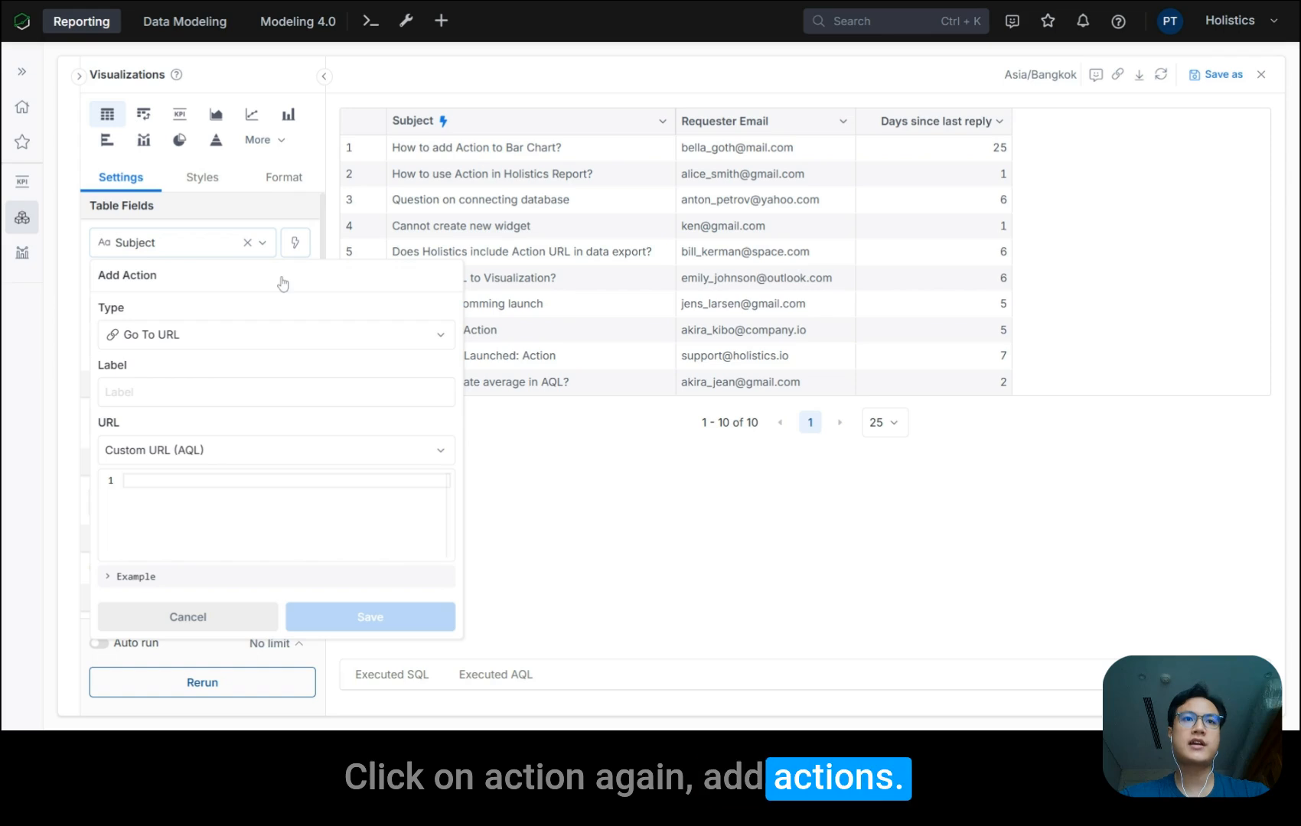
left_click(413, 456)
left_click(189, 533)
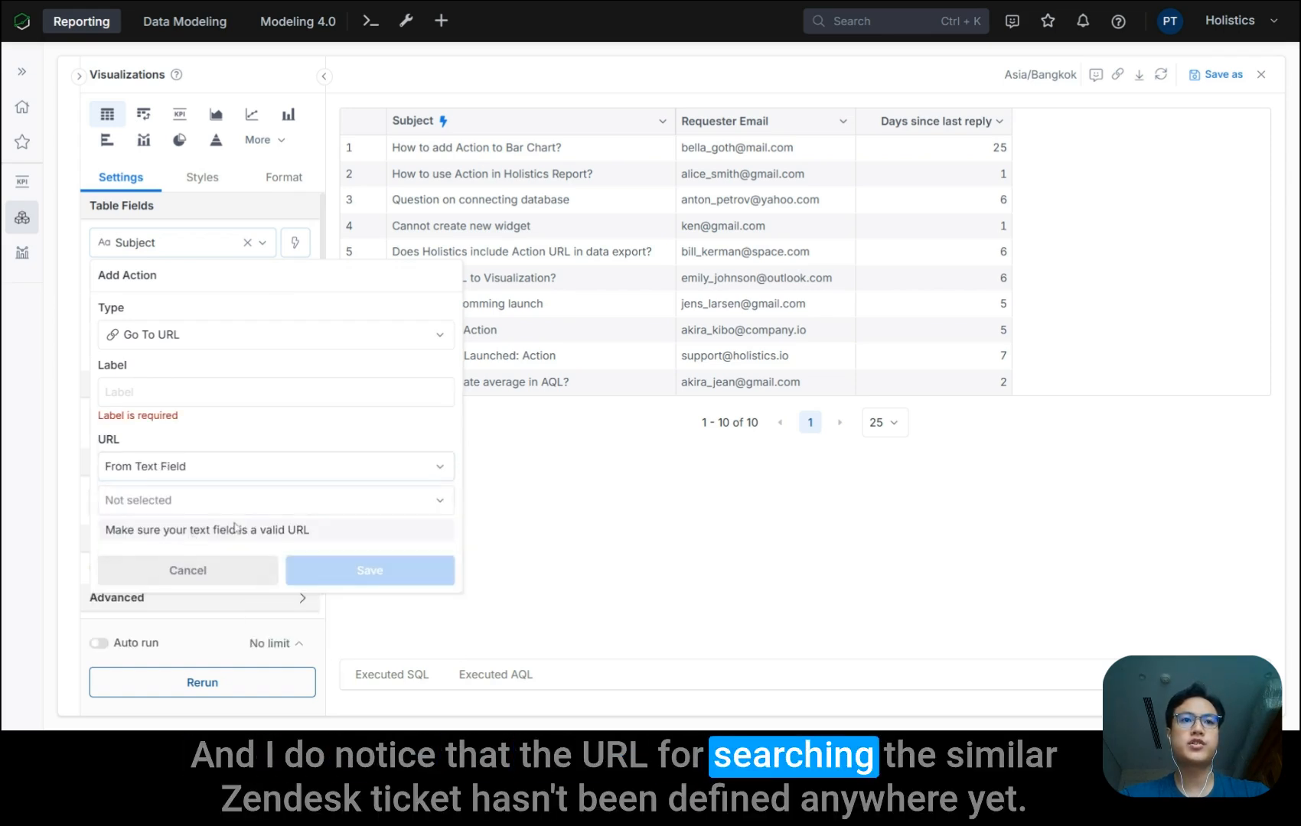
left_click(309, 508)
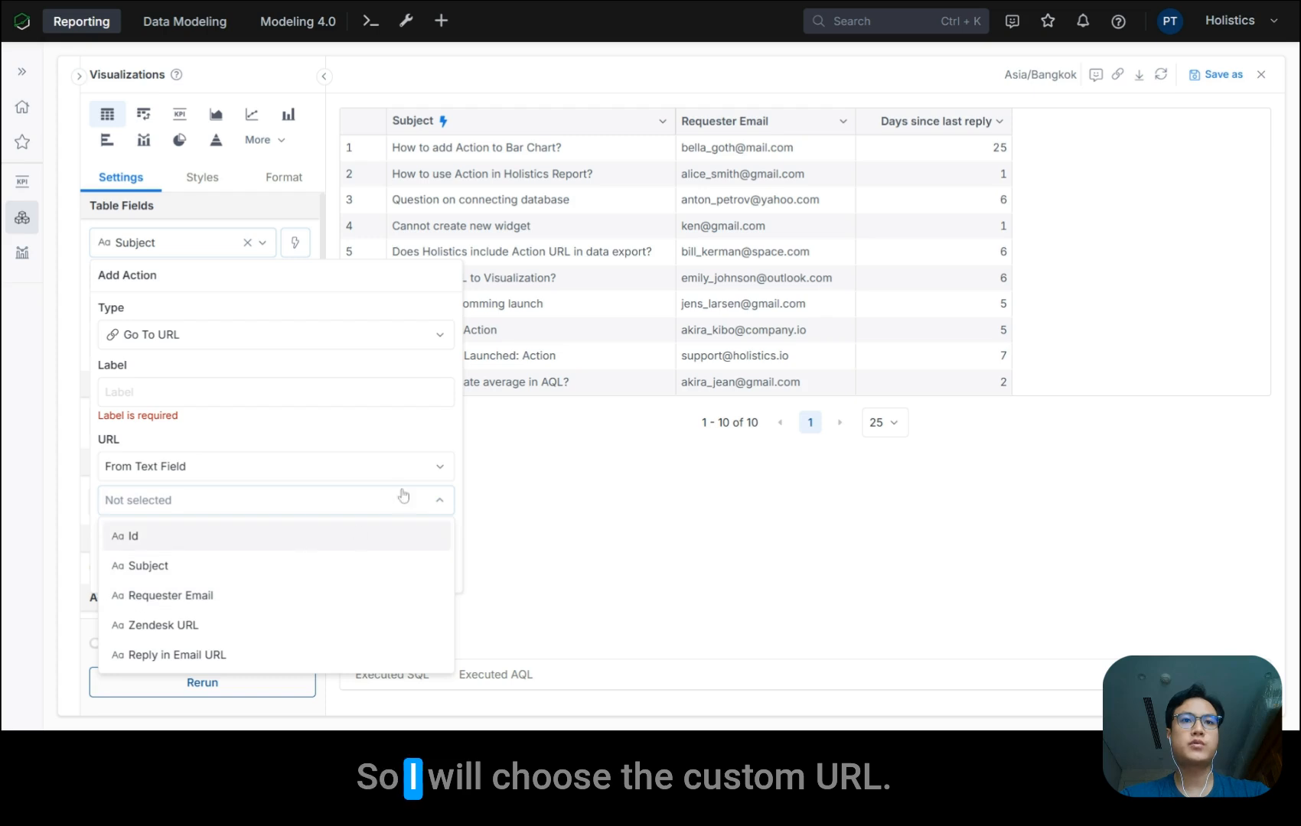
left_click(427, 475)
left_click(256, 505)
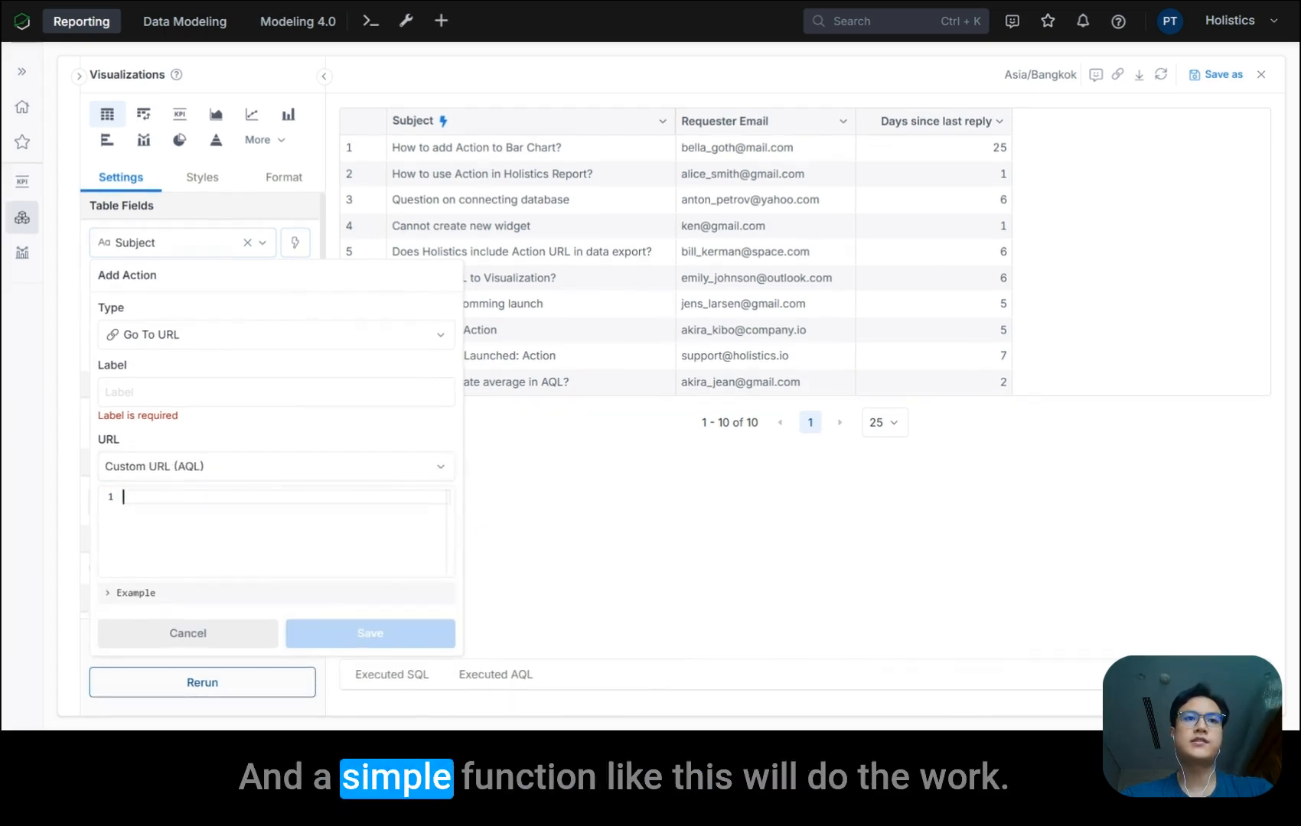
left_click(283, 498)
type("concat(   'https://holistics.zendesk.com/agent/search/1?copy&type=ticket&q=',   zendesk_clone.subject )")
scroll(275, 528, "up", 1)
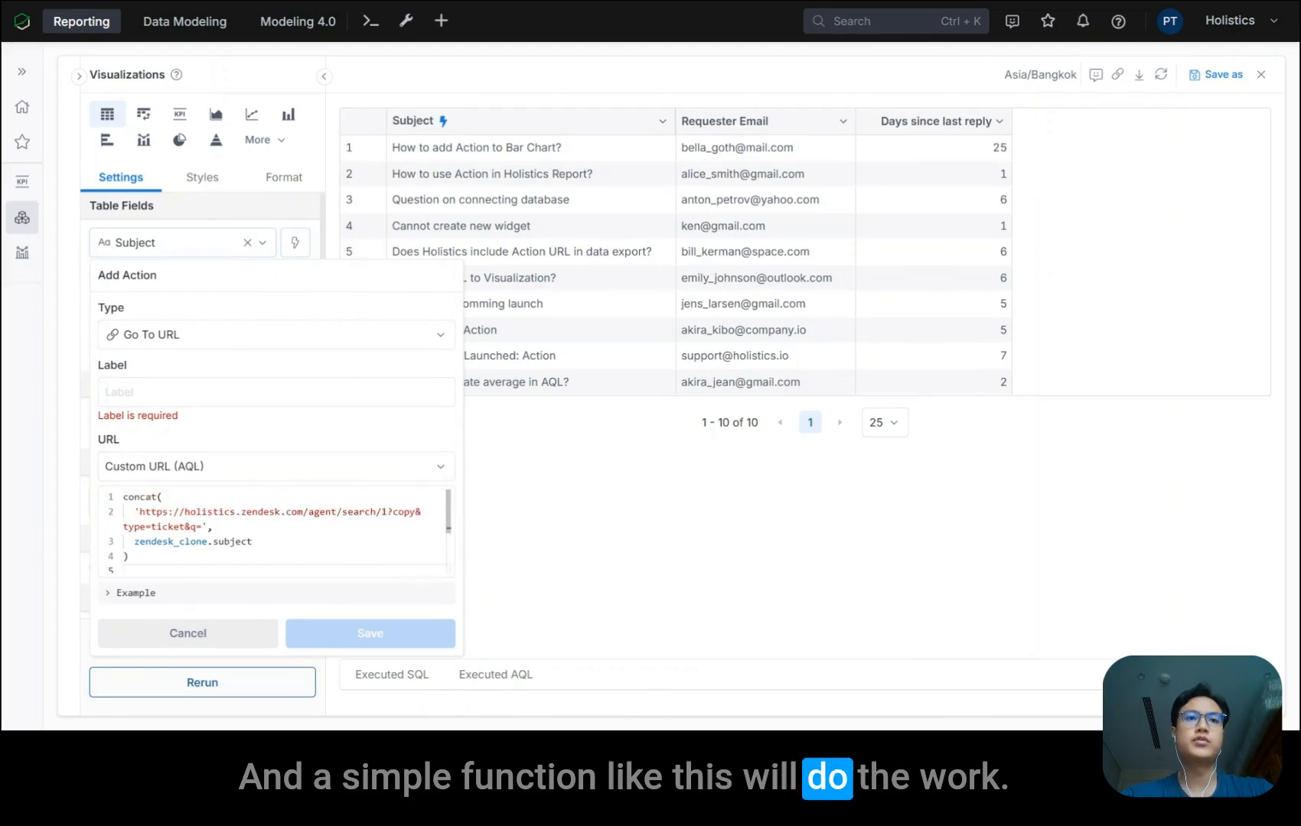
- Examine the two parts of the concat formula: the Zendesk search URL string and the subject field reference
left_click(230, 558)
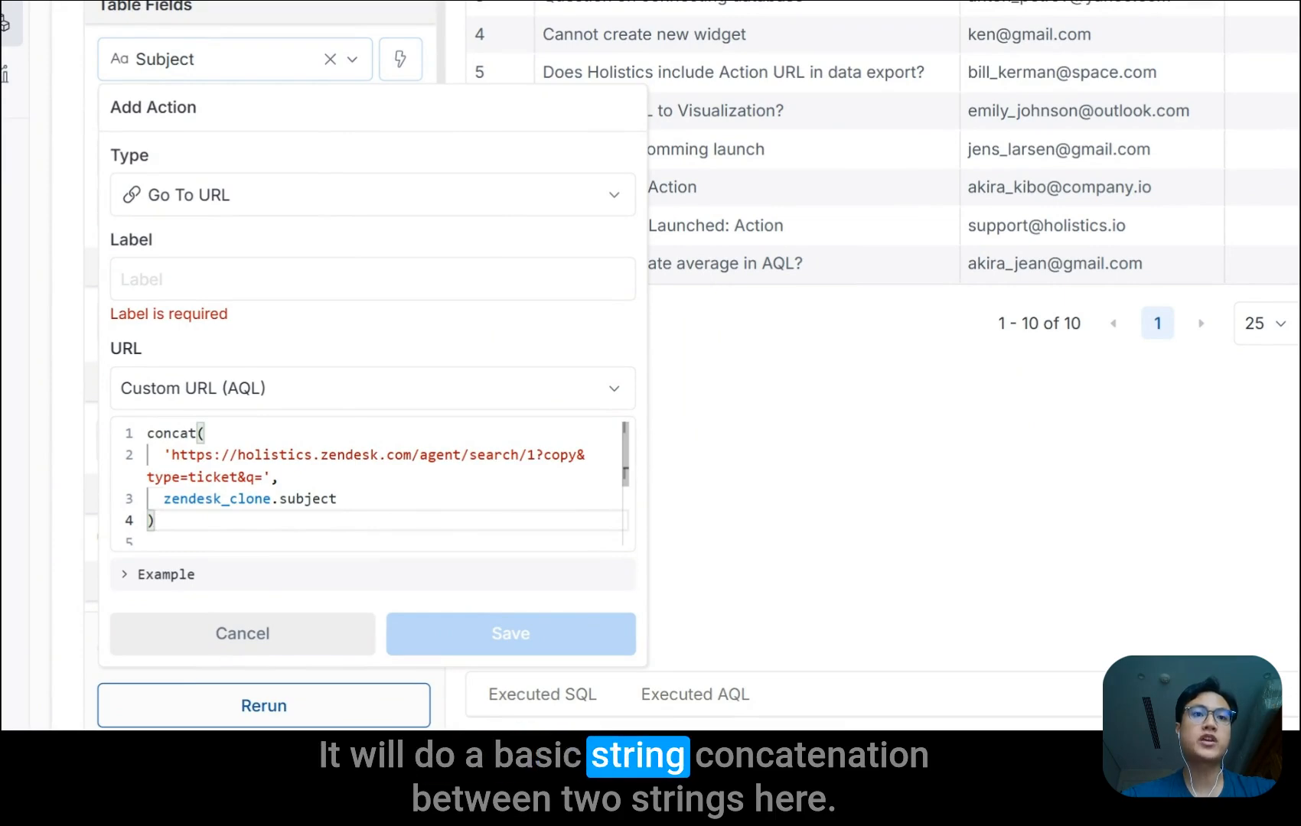
left_click(337, 499)
left_click_drag(156, 456, 264, 477)
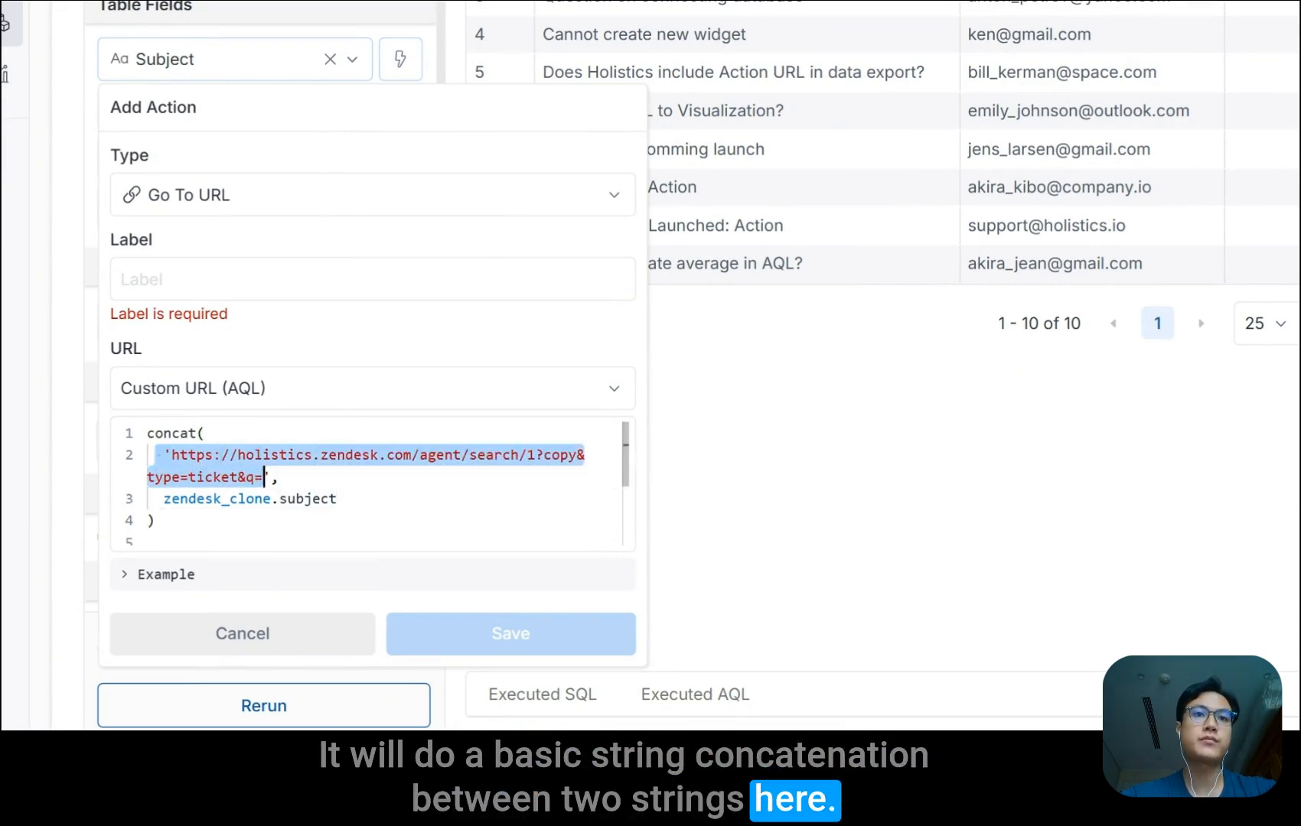
left_click(338, 499)
left_click_drag(189, 499, 156, 498)
left_click(156, 521)
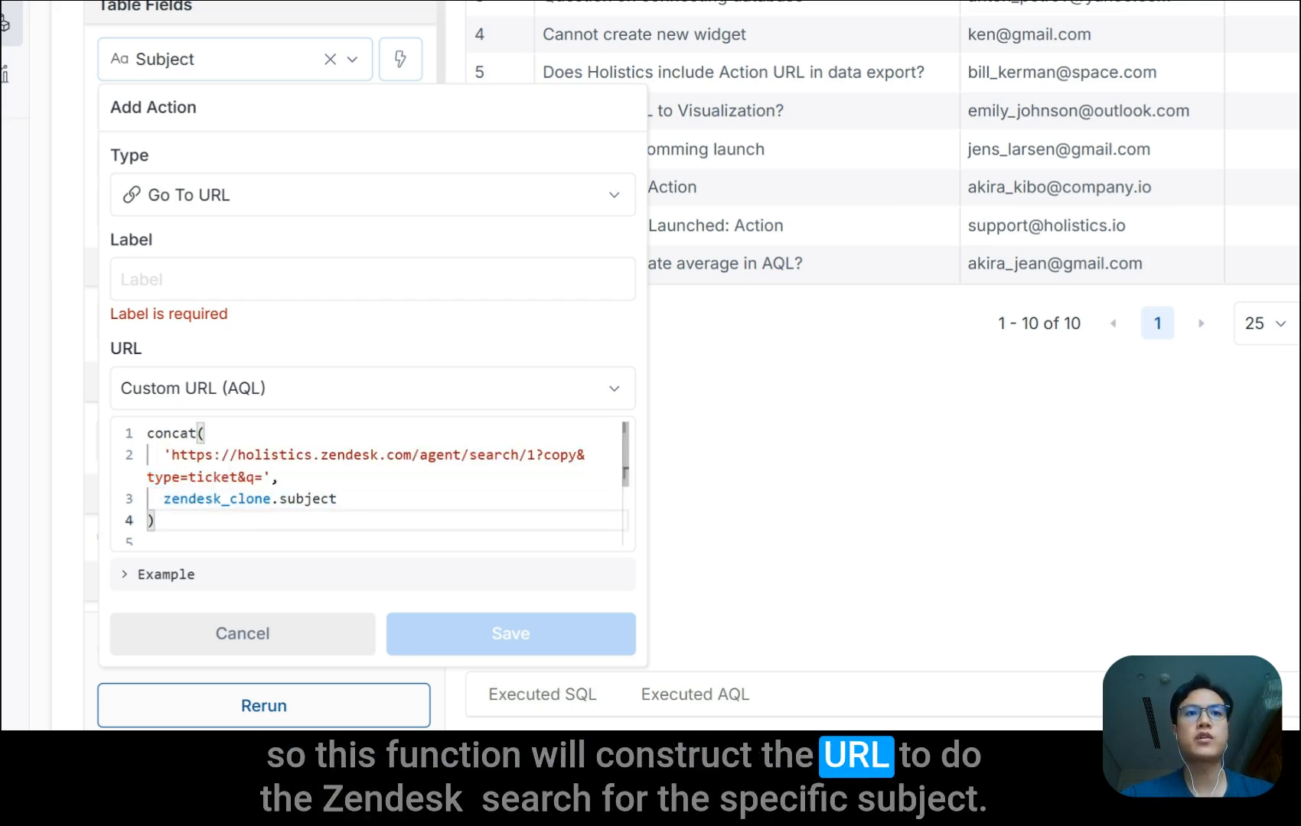
left_click_drag(156, 454, 264, 477)
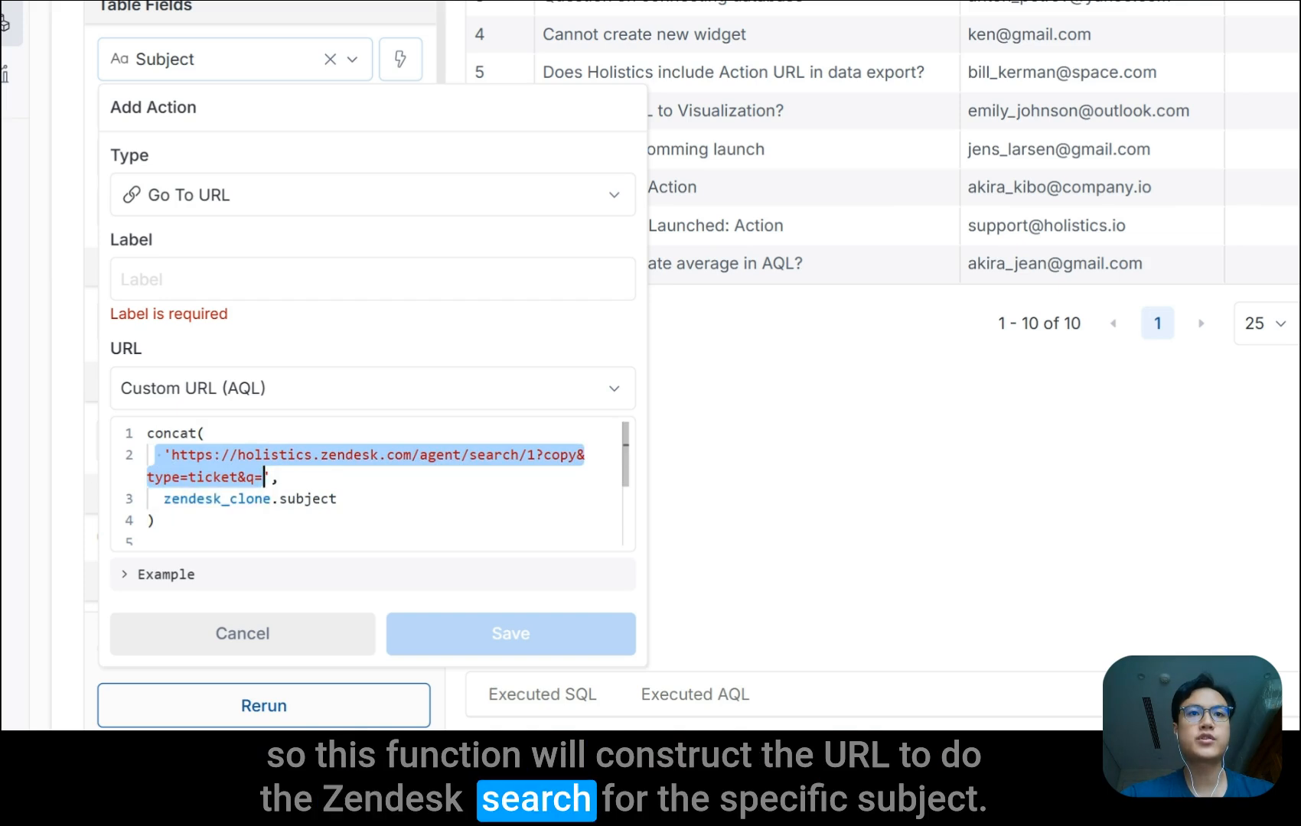
left_click_drag(164, 499, 337, 498)
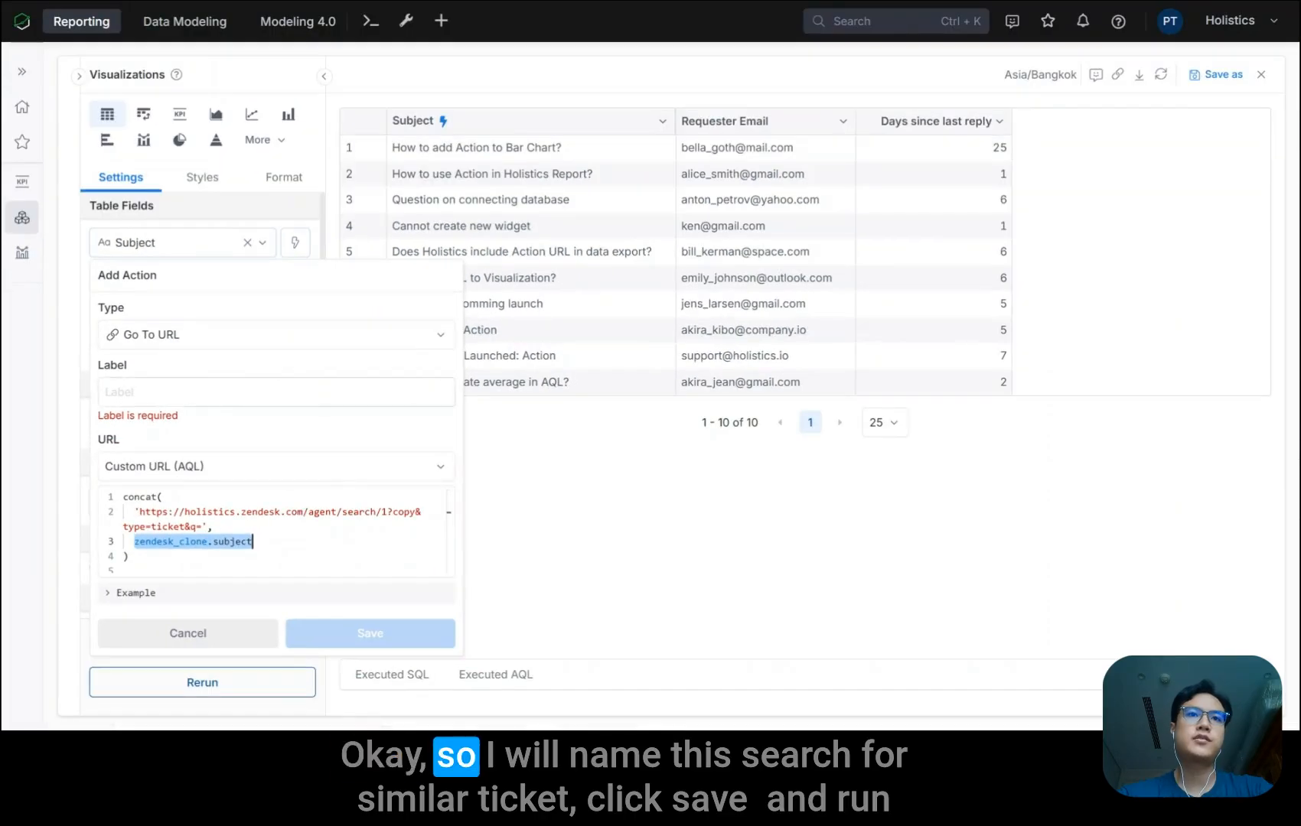
- Save the action with the label "Search for similar ticket" and check it on the first row after rerunning the report
type("Search")
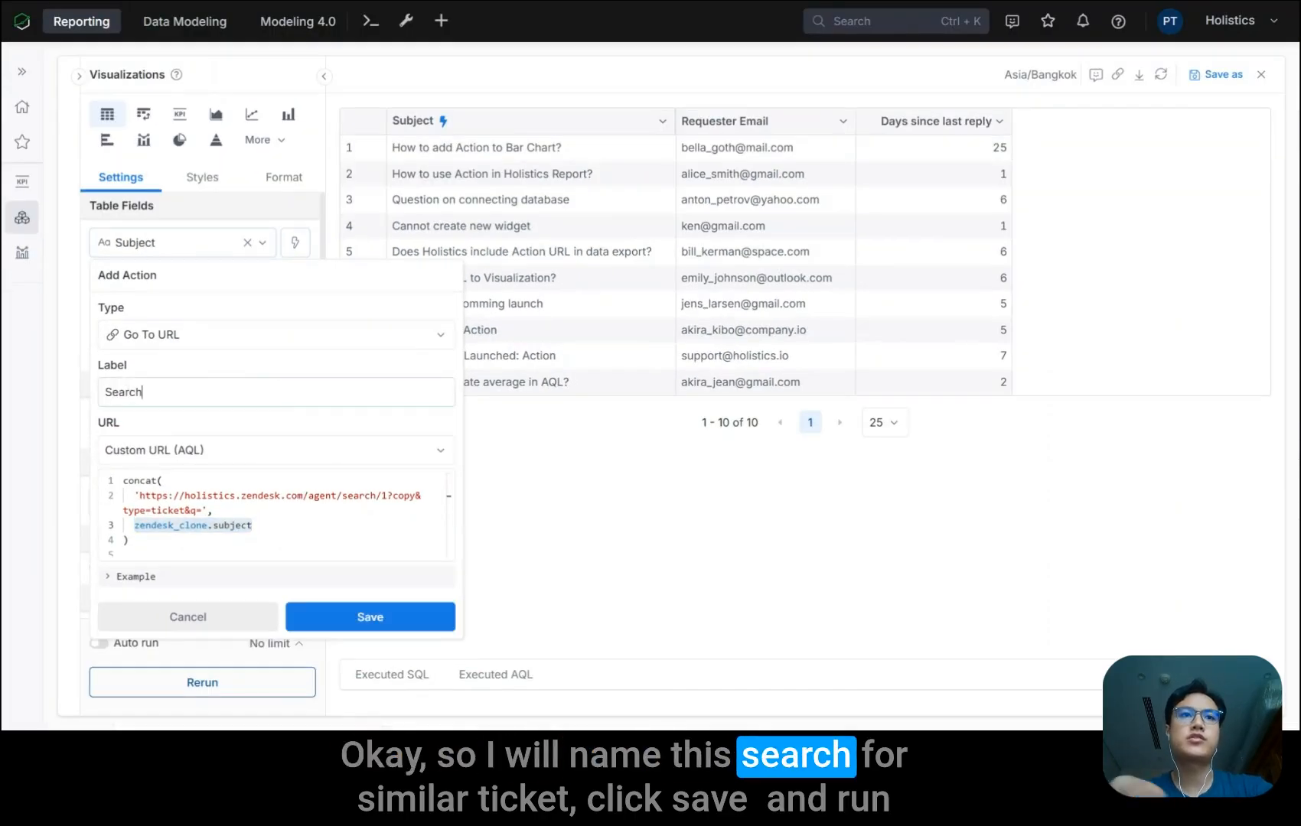
type(" for similar ")
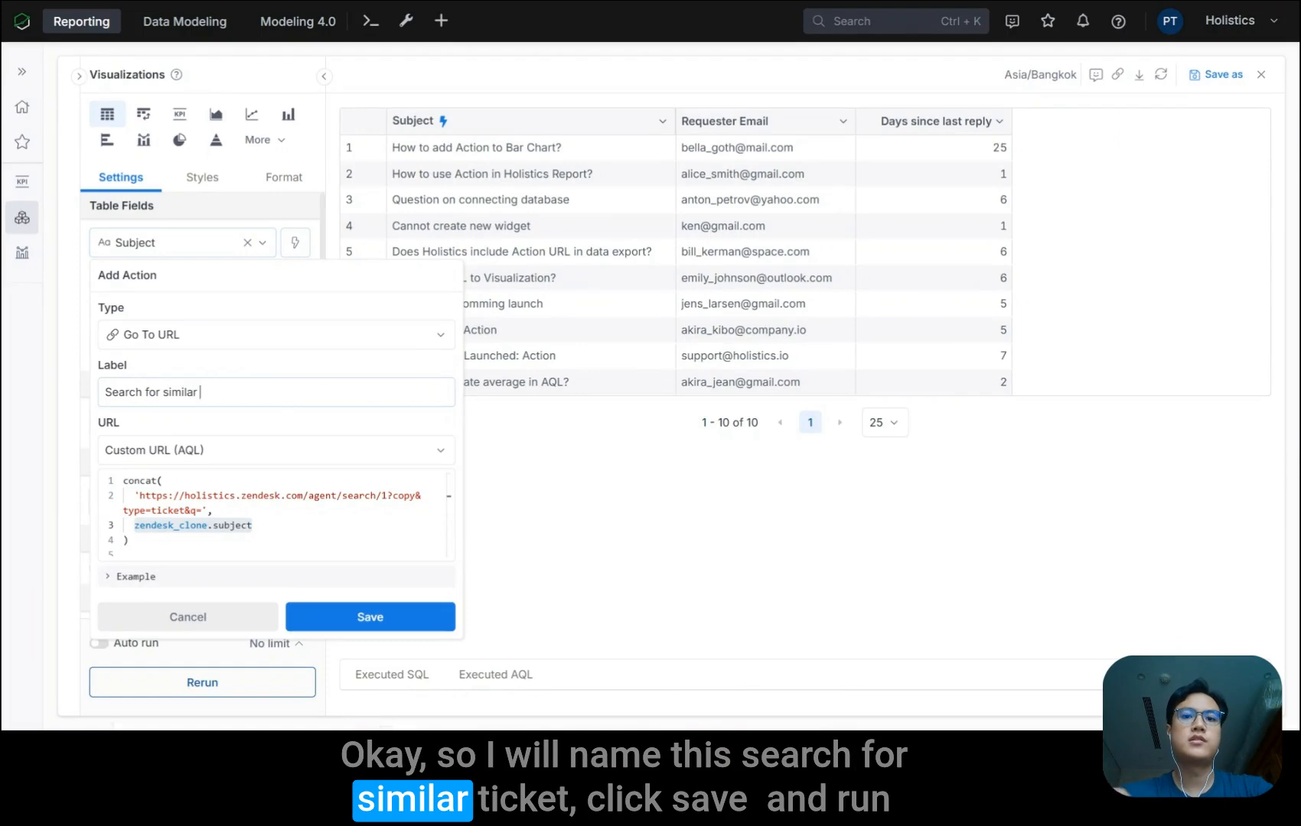
type("ticket")
left_click(371, 616)
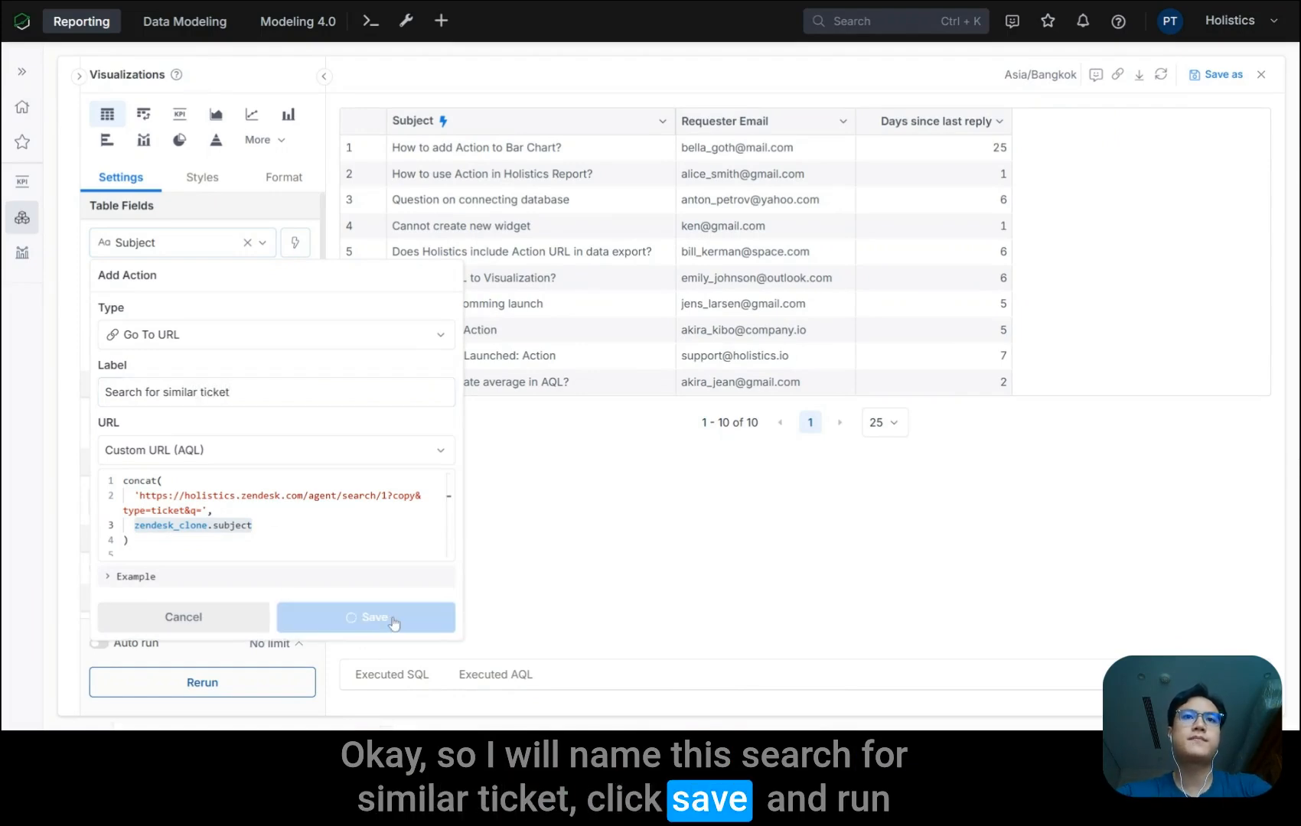
left_click(258, 685)
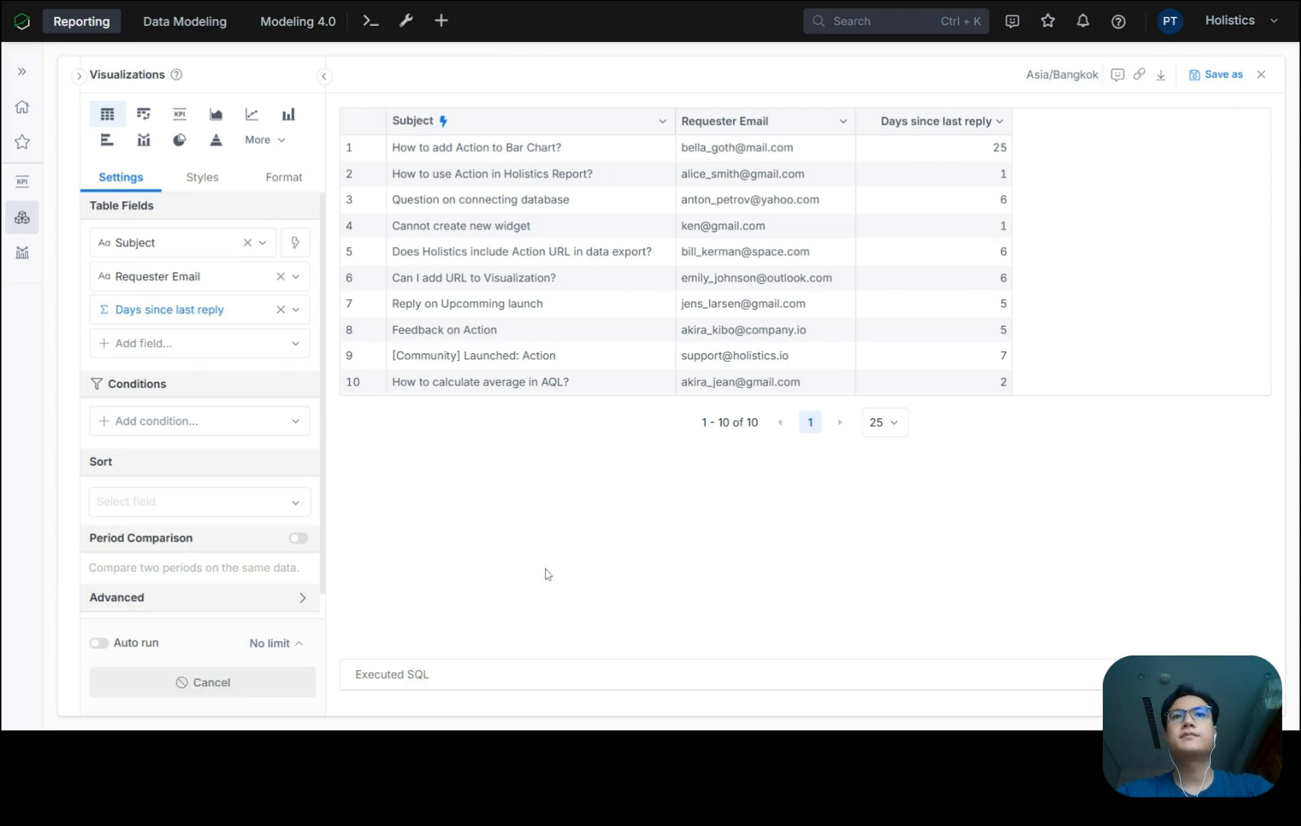
left_click(663, 150)
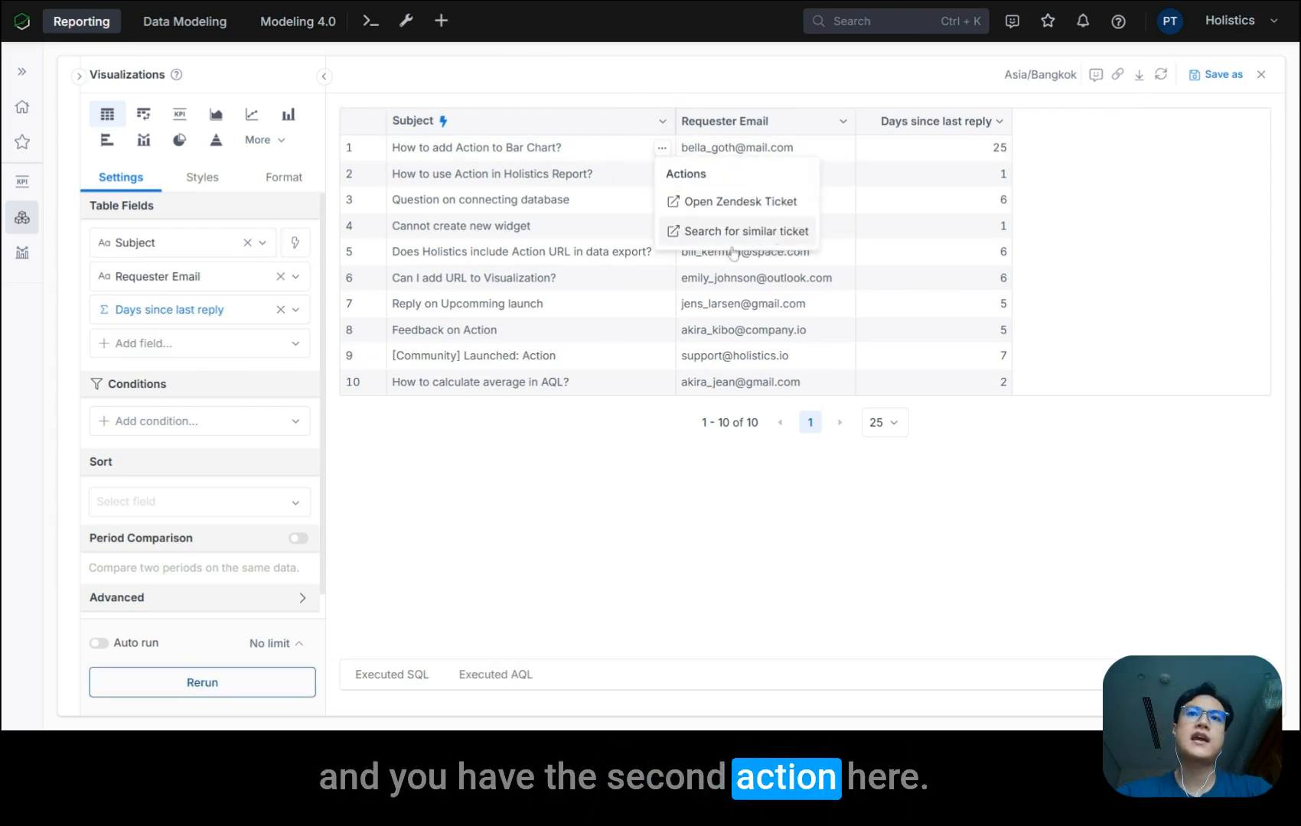
left_click(576, 508)
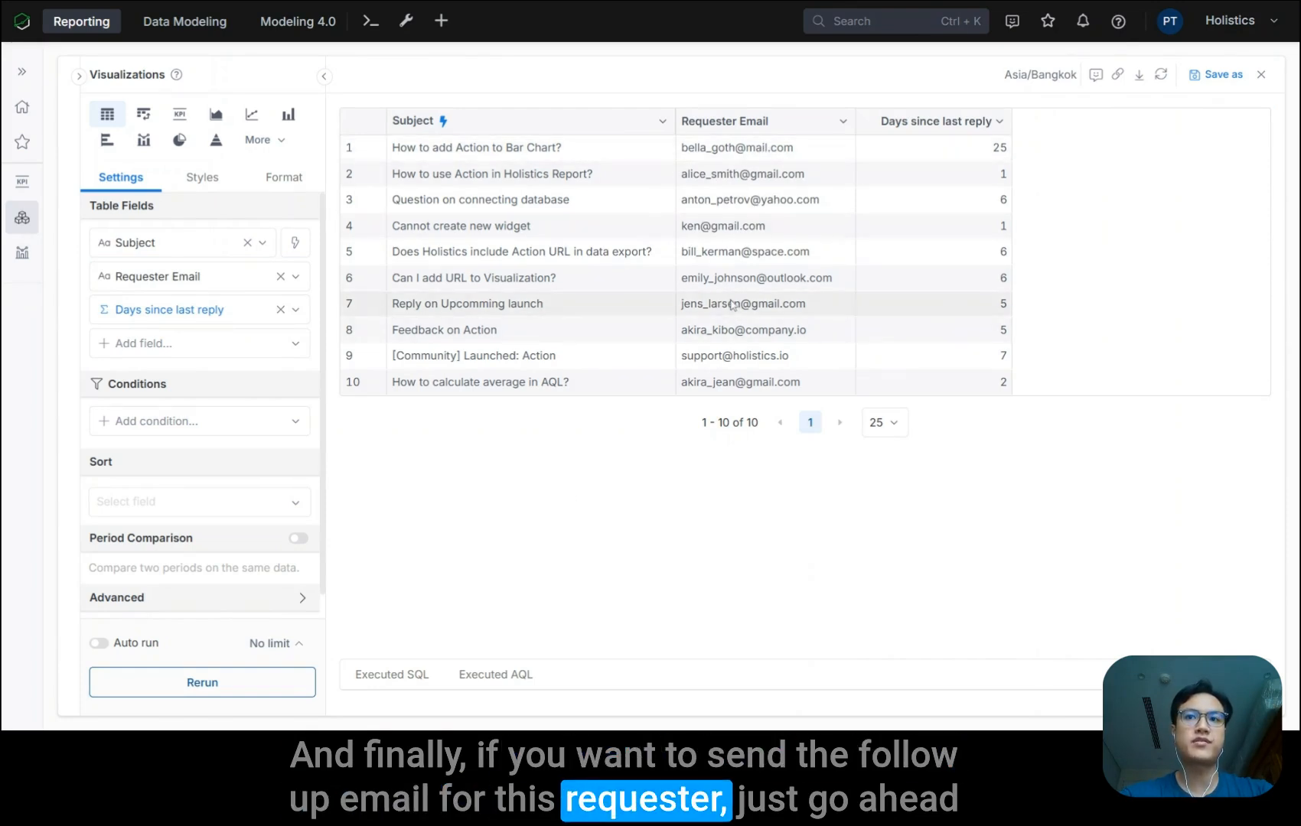
- Add a Go To URL action labelled "Send Email" to the Requester Email field
left_click(226, 283)
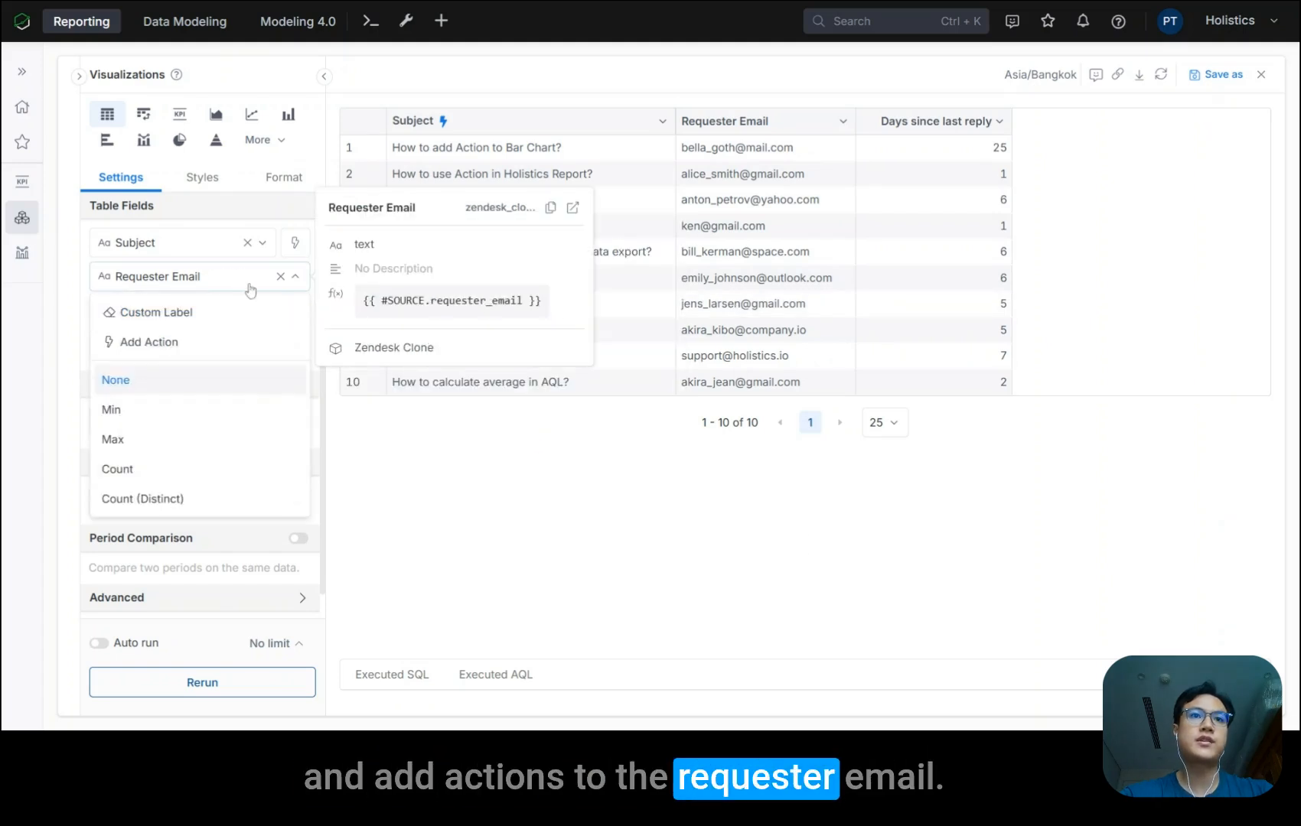
left_click(149, 342)
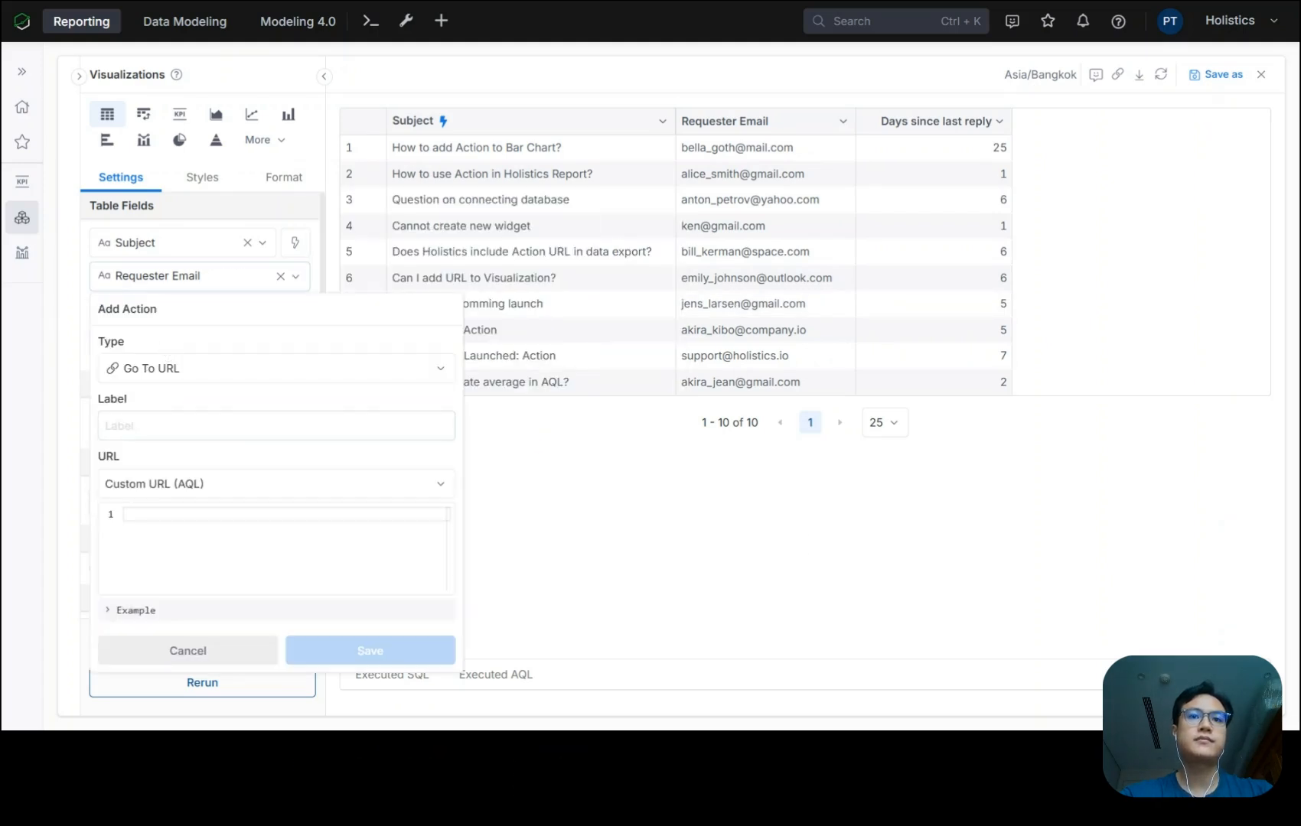
type("Send Ma")
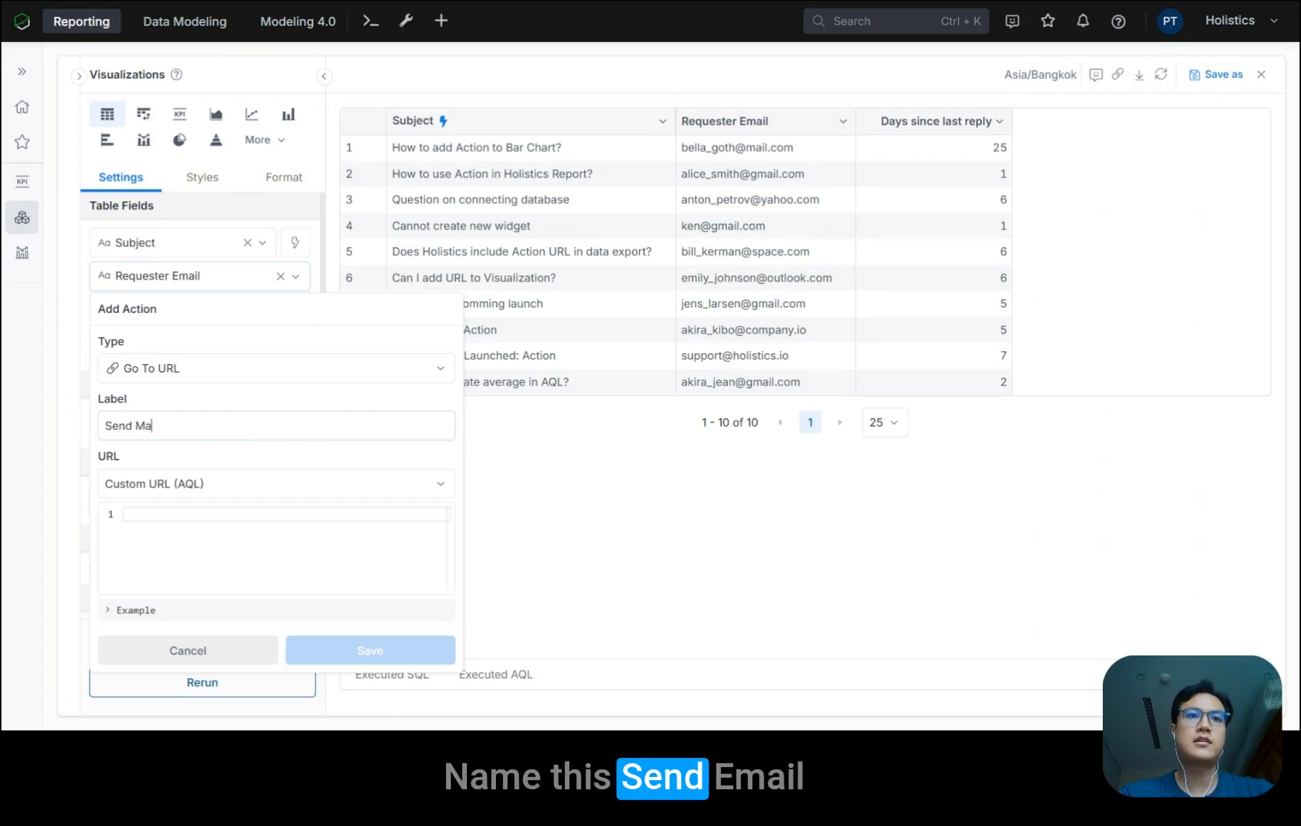
type("Eam")
type("il")
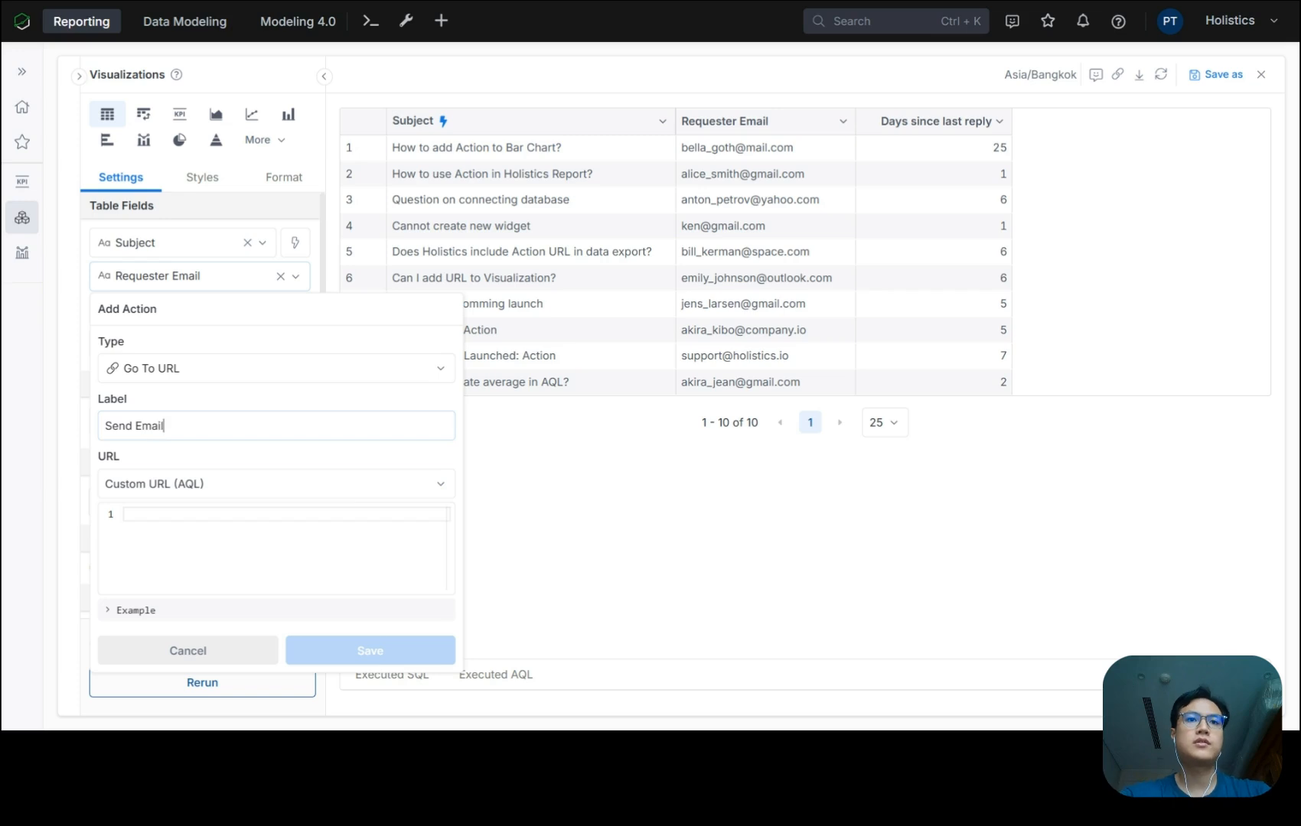
- Define the custom URL as a concat of 'mailto:', zendesk_clone.requester_email, '?subject=[Holistics Support] Reply: ', zendesk_clone.subject and '&body=Hi, Thanks for reaching out to us.'
type("concat(   'mailto:'   , zendesk_clone.requester_email   , '?subject=[Holistics Support] Reply: '   , zendesk_clone.subject   , '&body=Hi, Thanks for reaching out to us.' )")
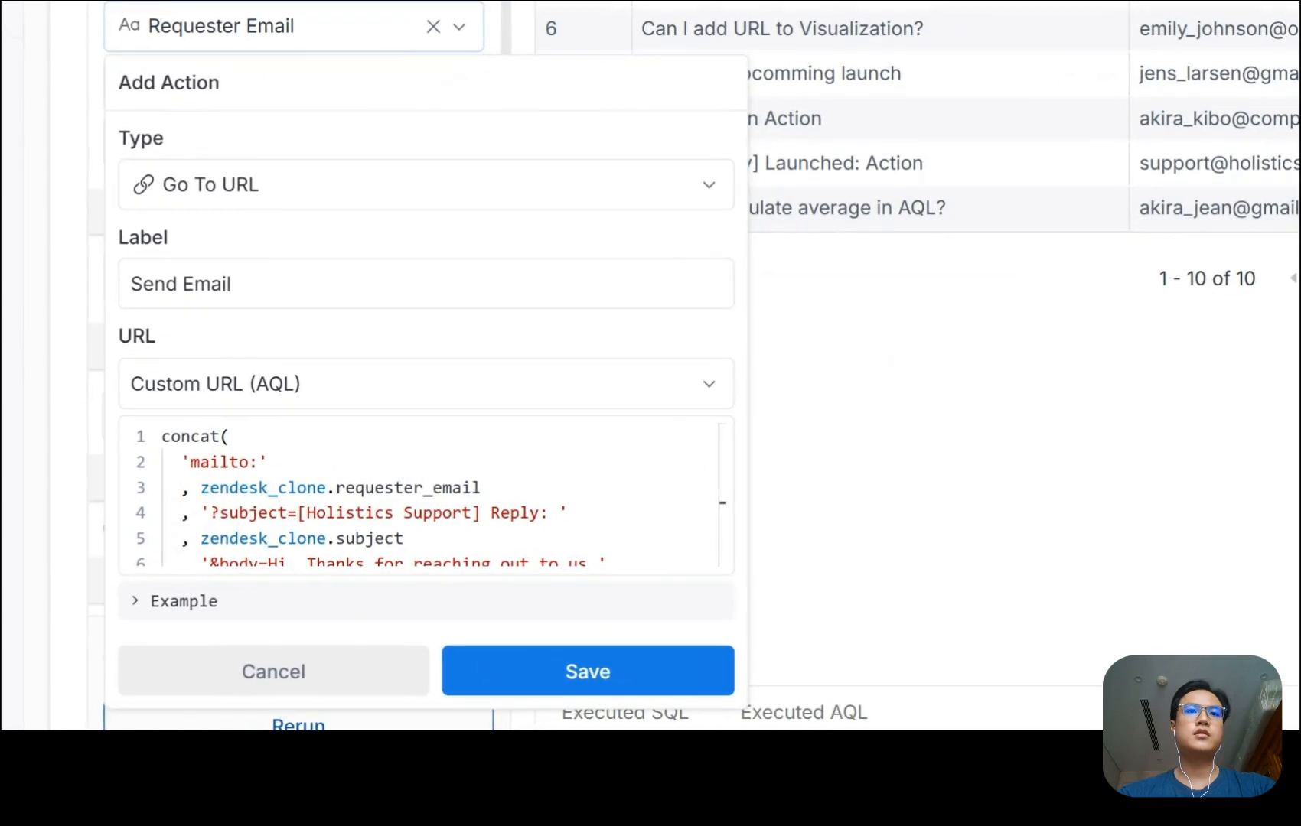
scroll(399, 509, "down", 1)
scroll(399, 509, "up", 1)
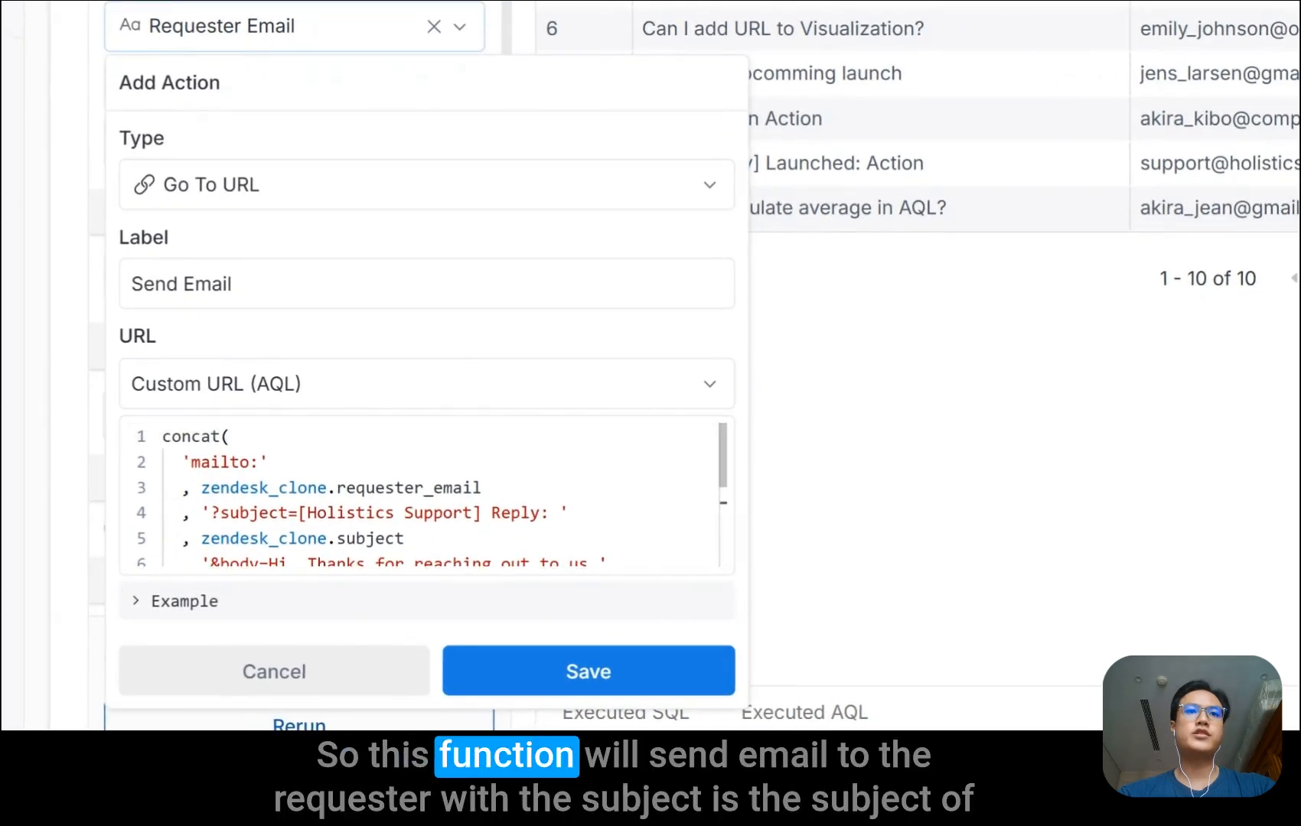
- Examine the parts of the mailto formula: the recipient field, the subject prefix, the ticket subject field and the prefilled body text
left_click(182, 462)
key("shift+End")
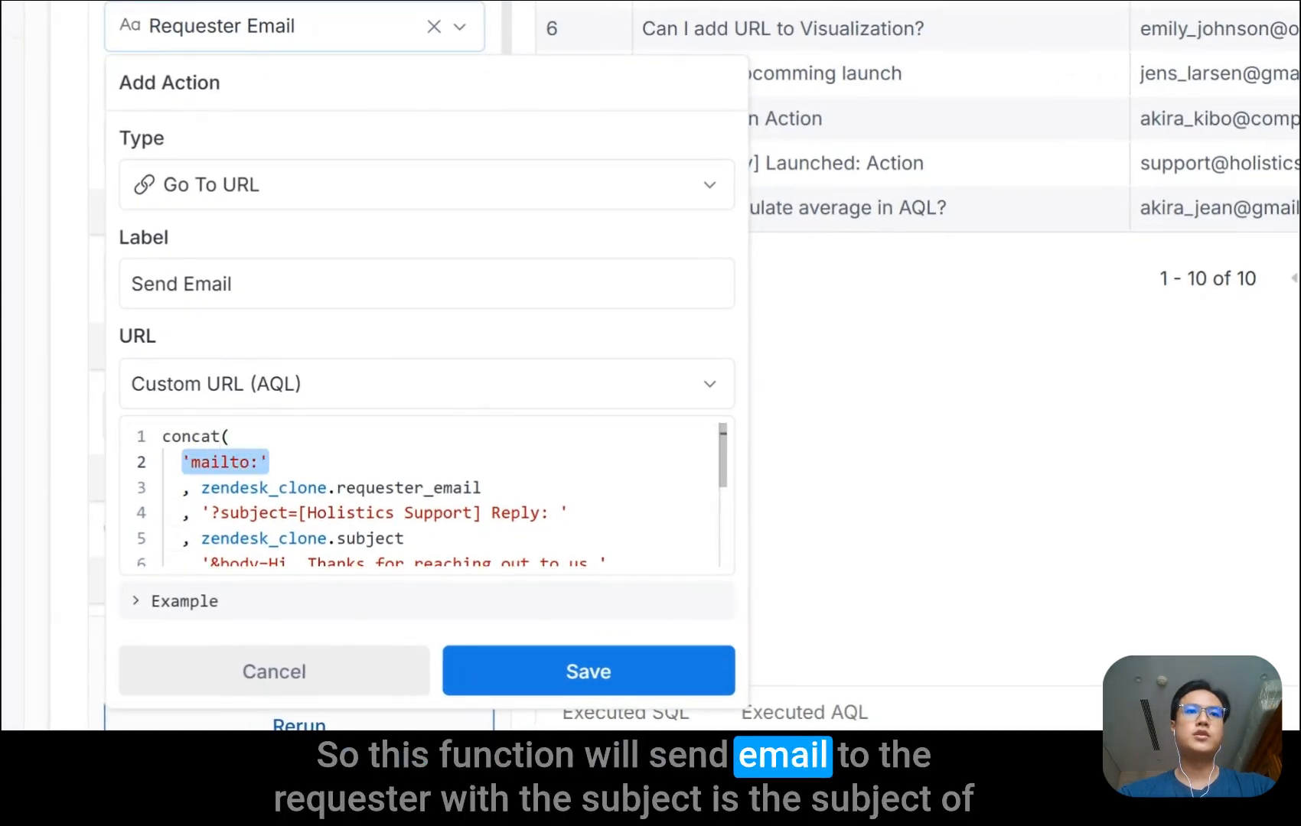
double_click(367, 488)
scroll(400, 497, "down", 1)
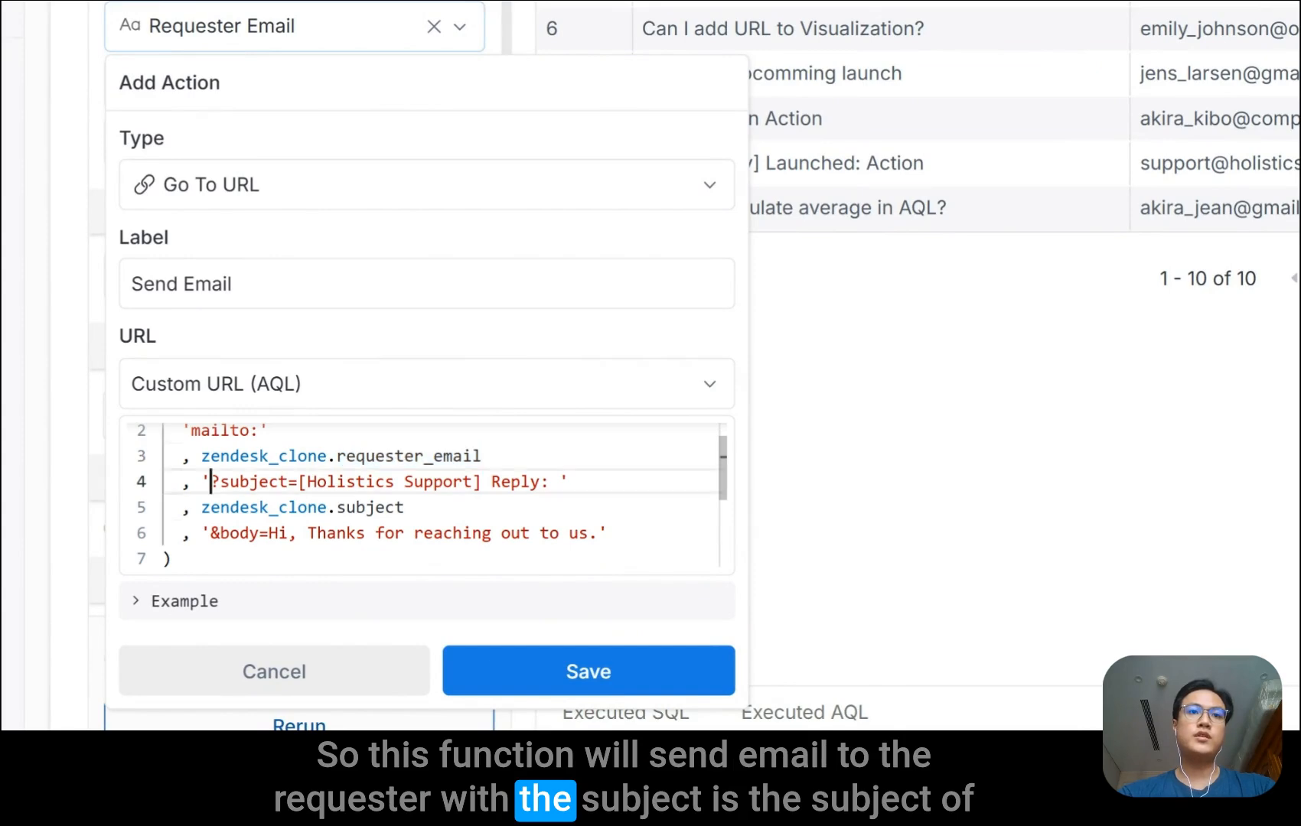
left_click_drag(211, 482, 502, 481)
left_click_drag(202, 507, 406, 507)
scroll(406, 508, "down", 1)
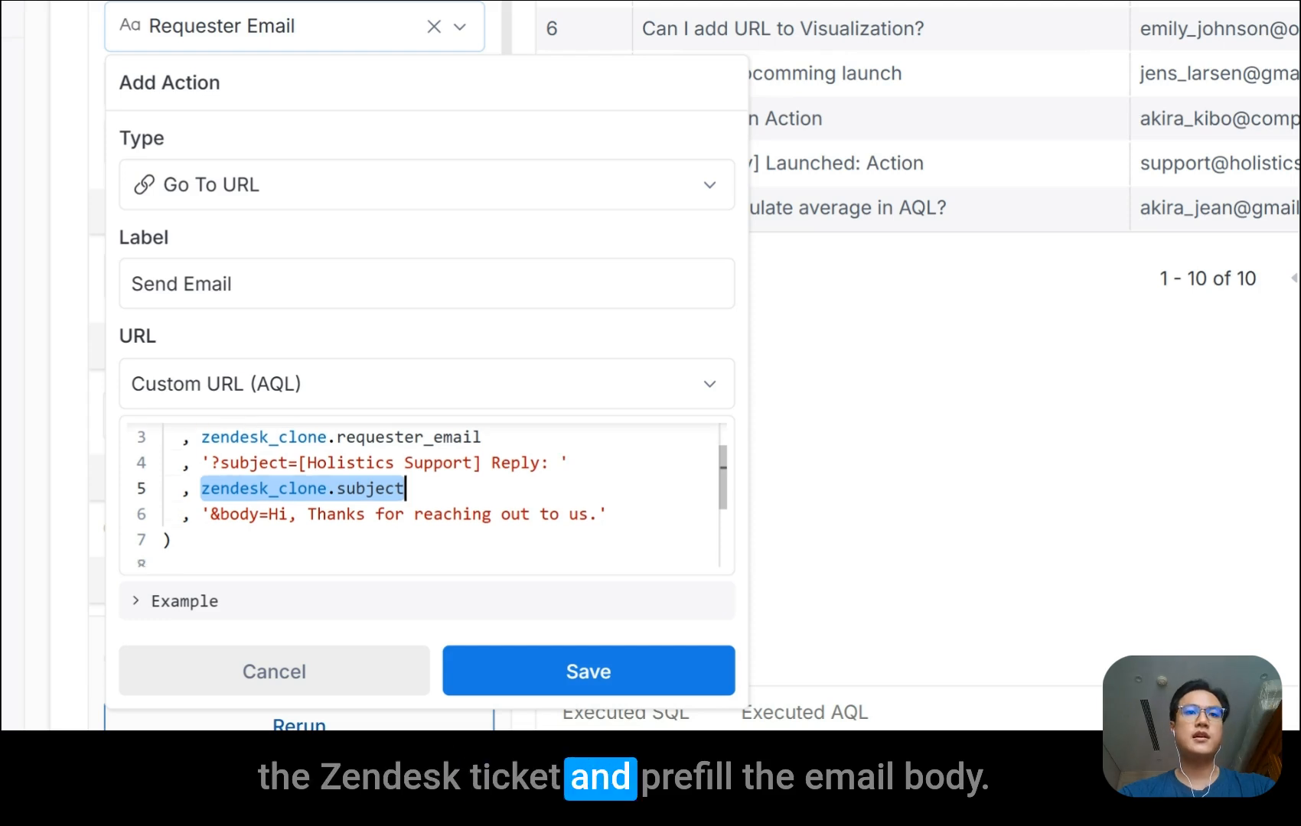
left_click_drag(202, 514, 608, 515)
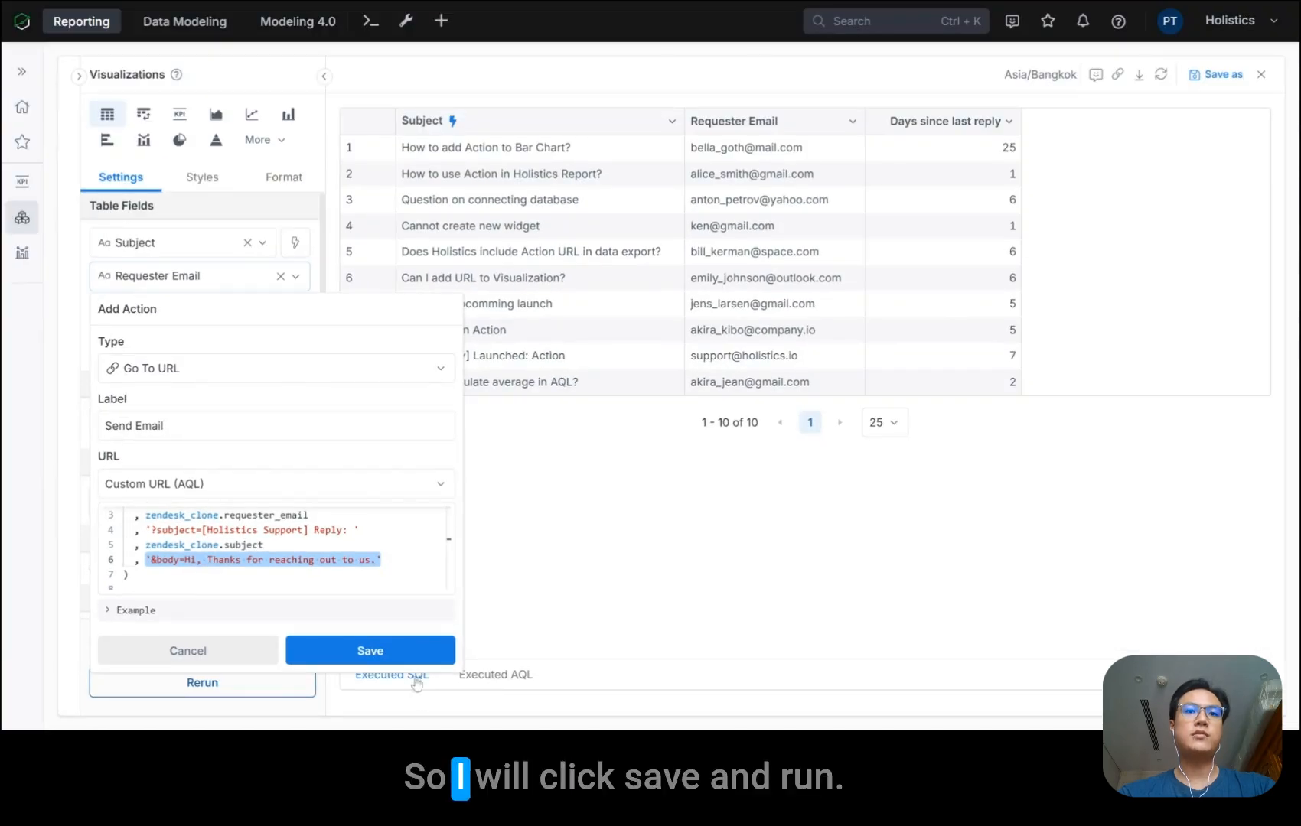
- Save the email action and rerun the report to check it on the first row's requester email
left_click(383, 657)
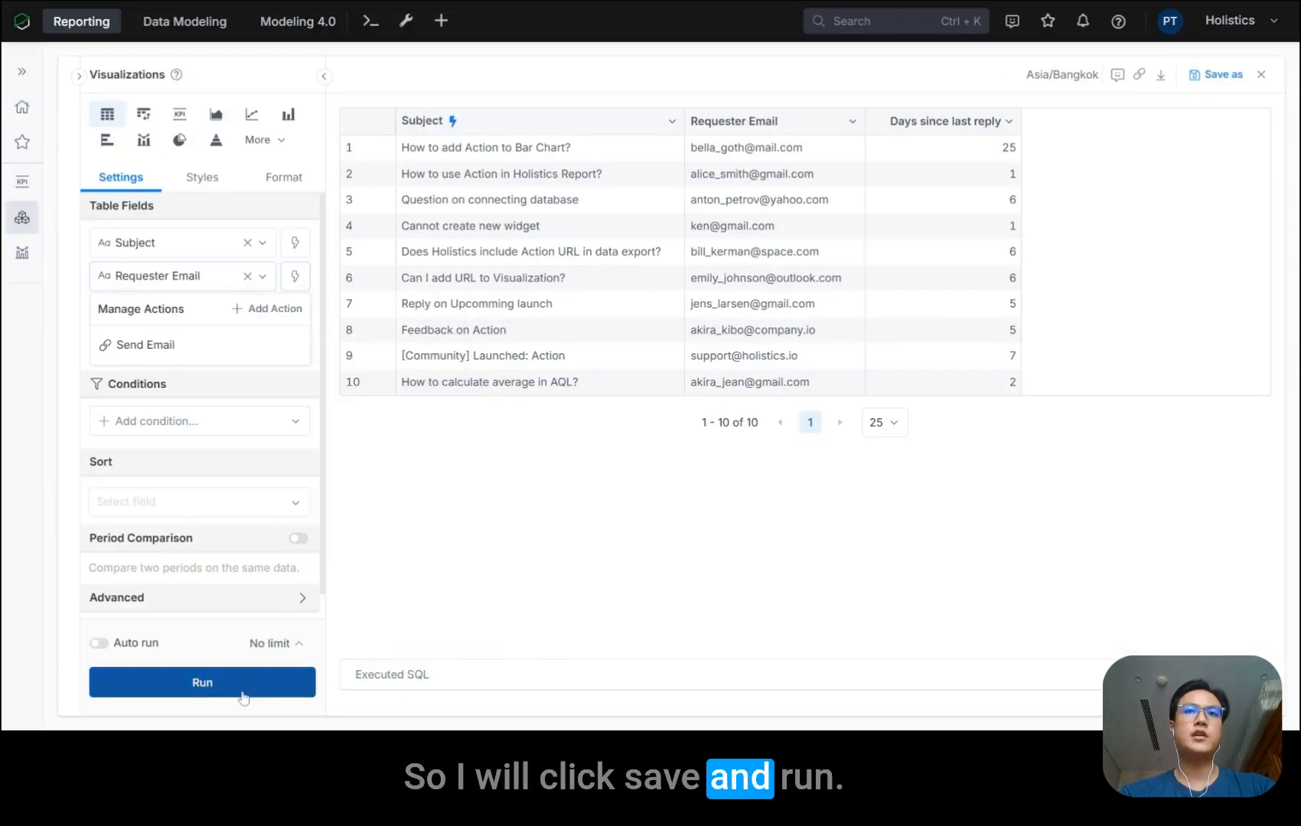
left_click(242, 691)
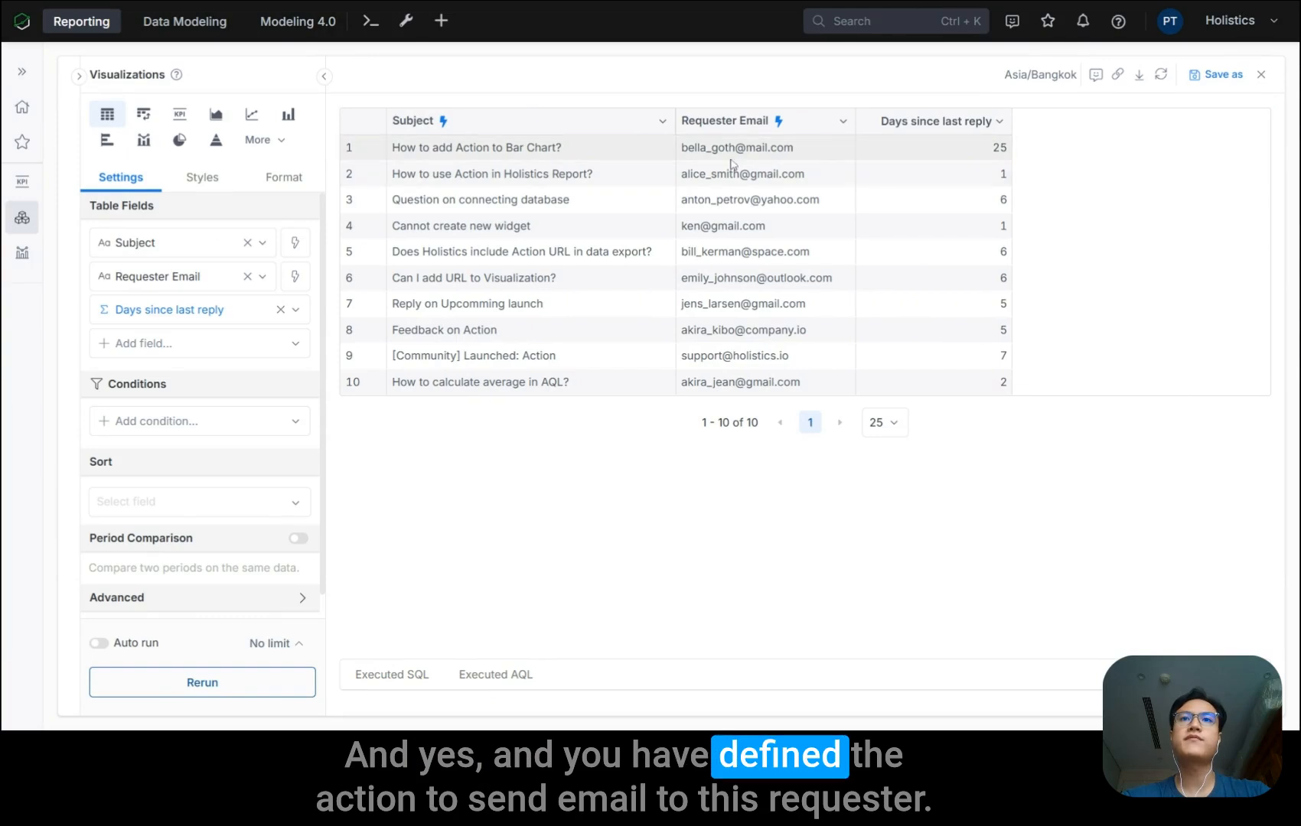
mouse_move(729, 156)
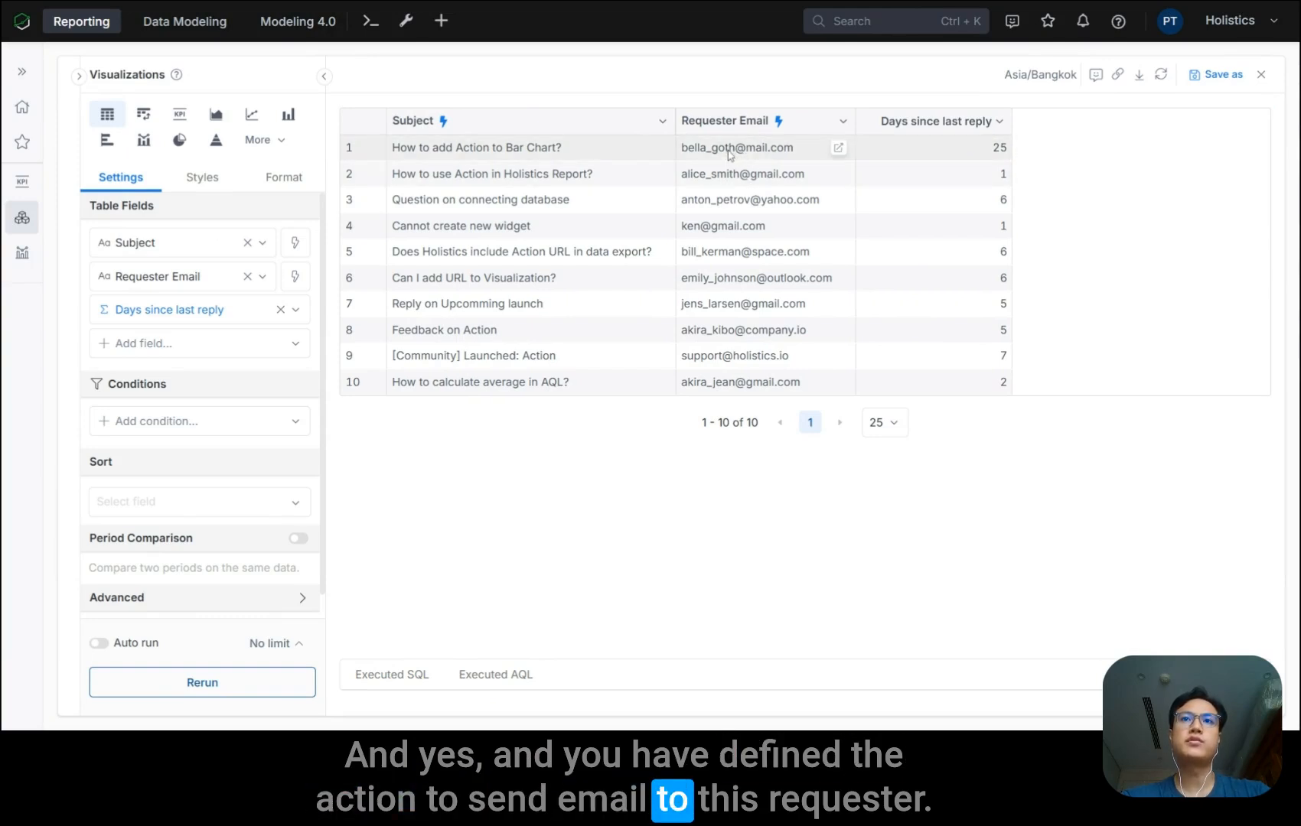